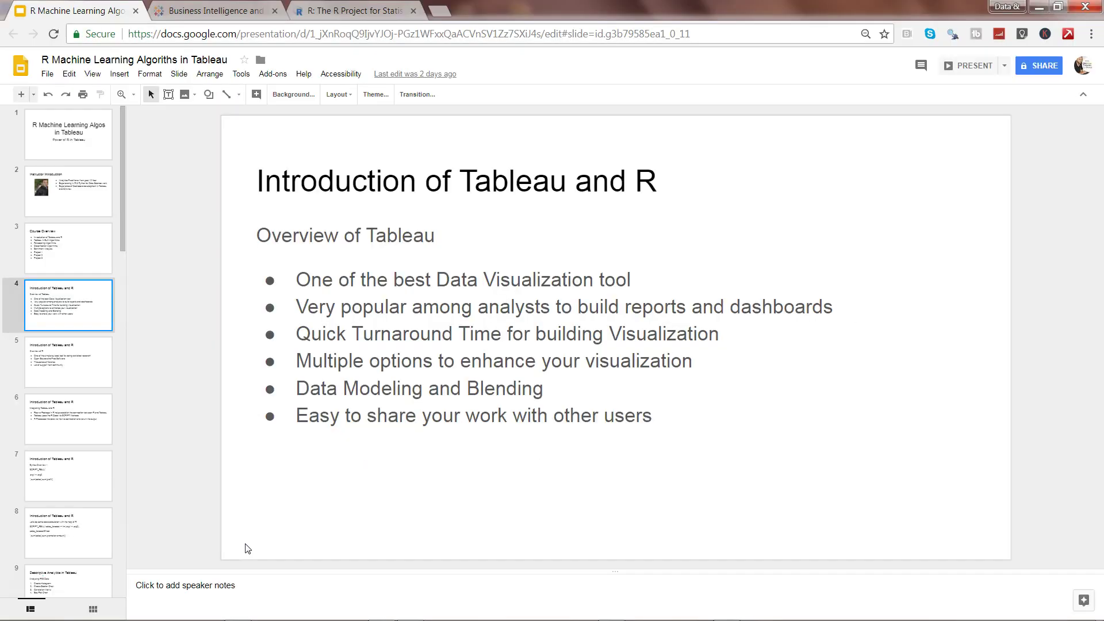
# Step: Go to the tableau.com tab and open the Tableau Desktop free trial page
pyautogui.click(243, 17)
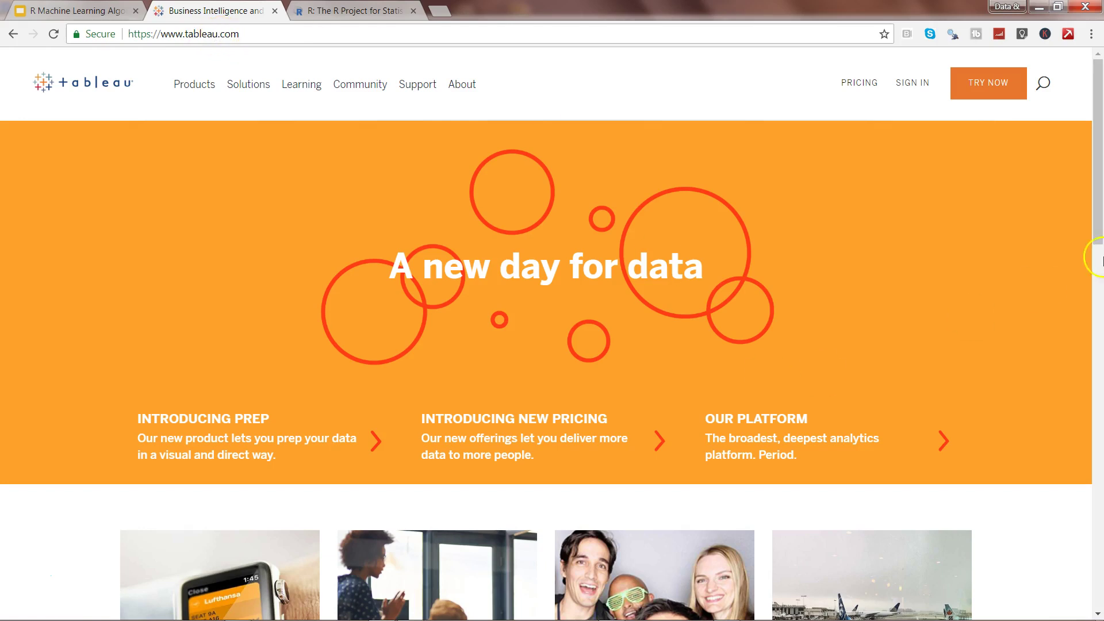
pyautogui.moveTo(1098, 193); pyautogui.dragTo(1086, 523)
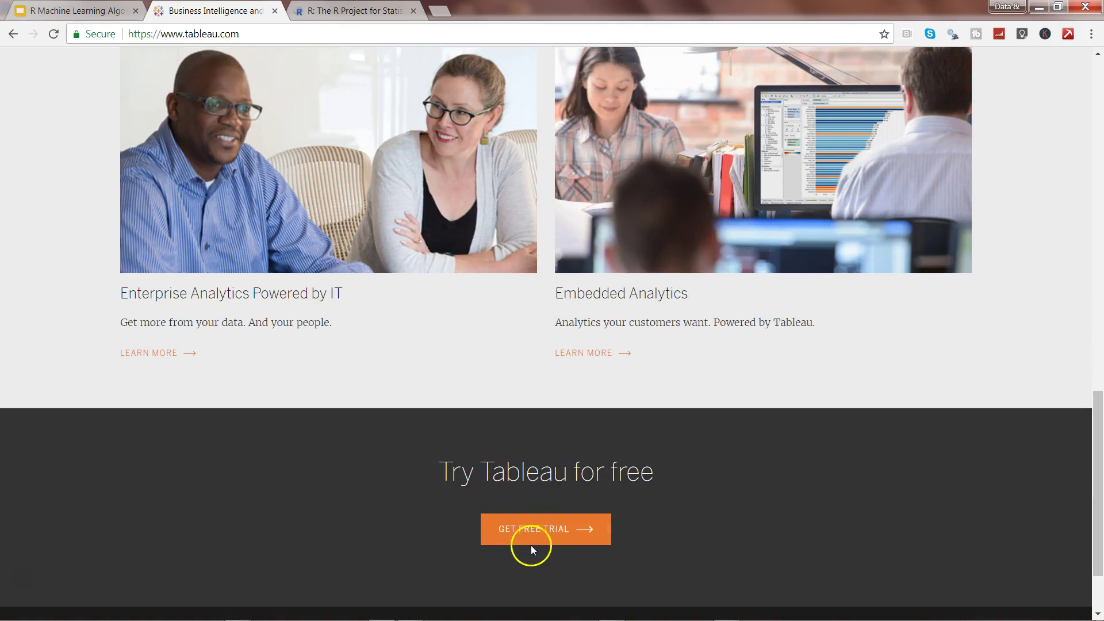
pyautogui.click(537, 527)
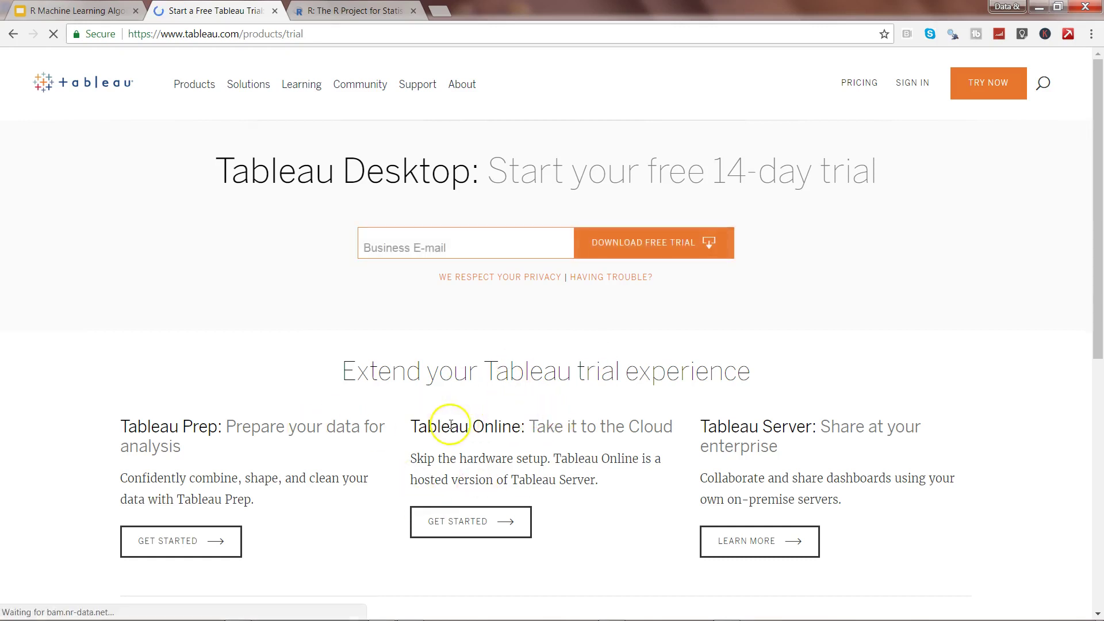
pyautogui.scroll(-3, 594, 516)
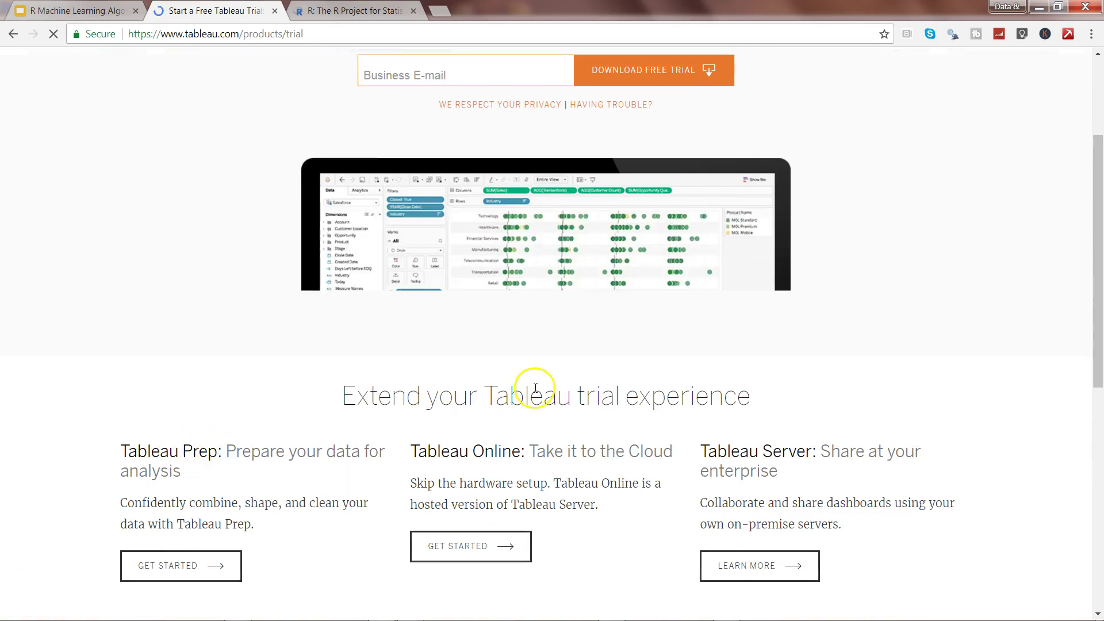
pyautogui.scroll(3, 535, 388)
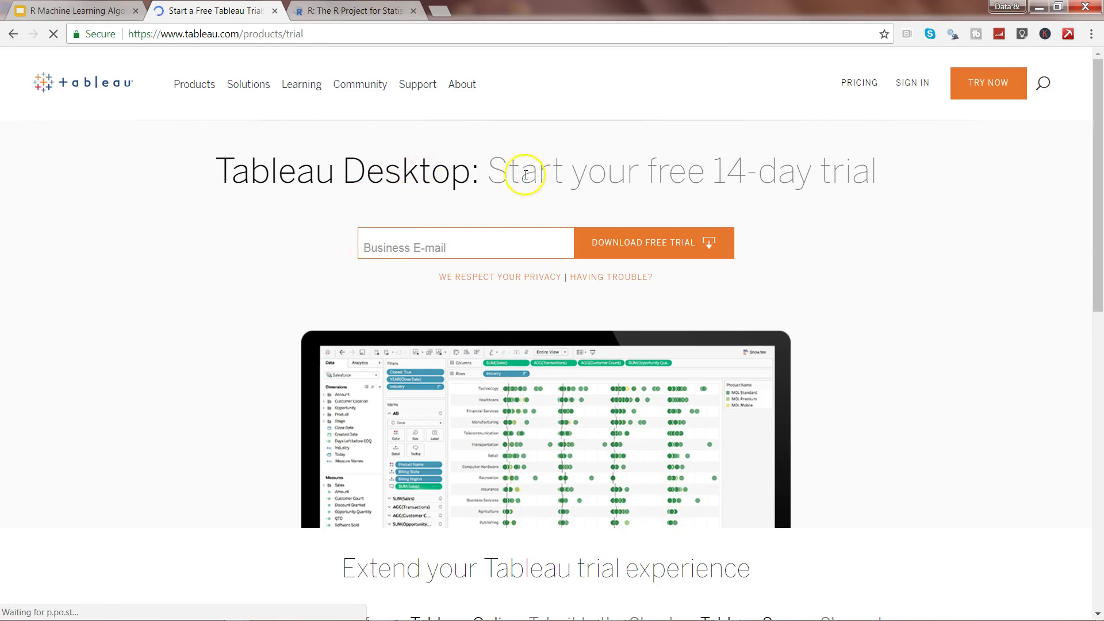
# Step: Highlight the free 14-day trial heading on the trial page
pyautogui.moveTo(541, 171); pyautogui.dragTo(830, 178)
pyautogui.click(830, 180)
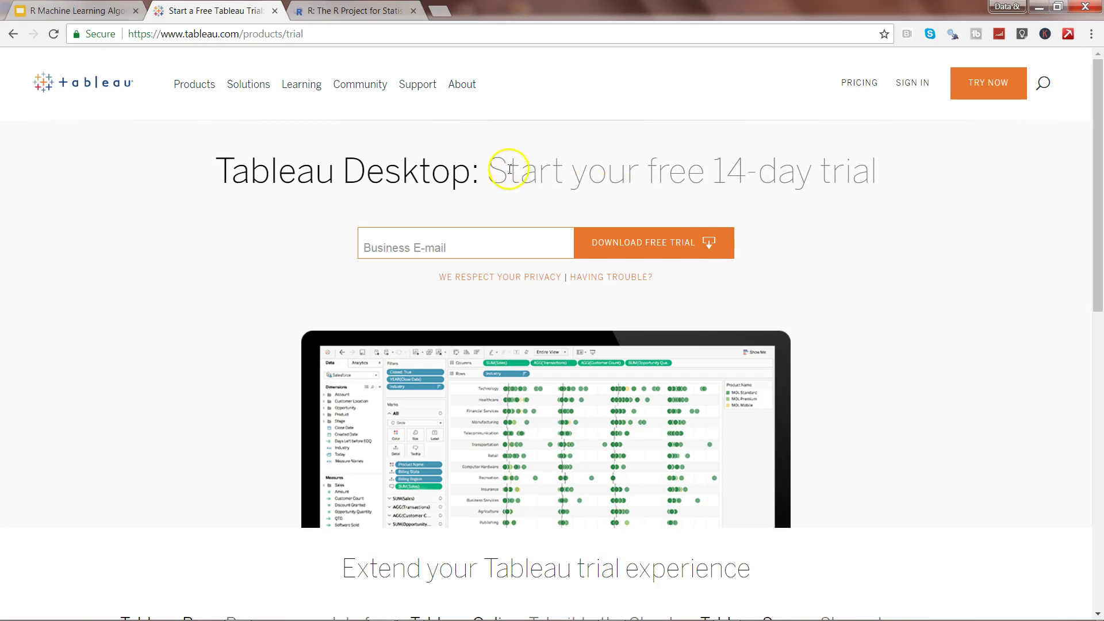
pyautogui.moveTo(498, 170); pyautogui.dragTo(803, 168)
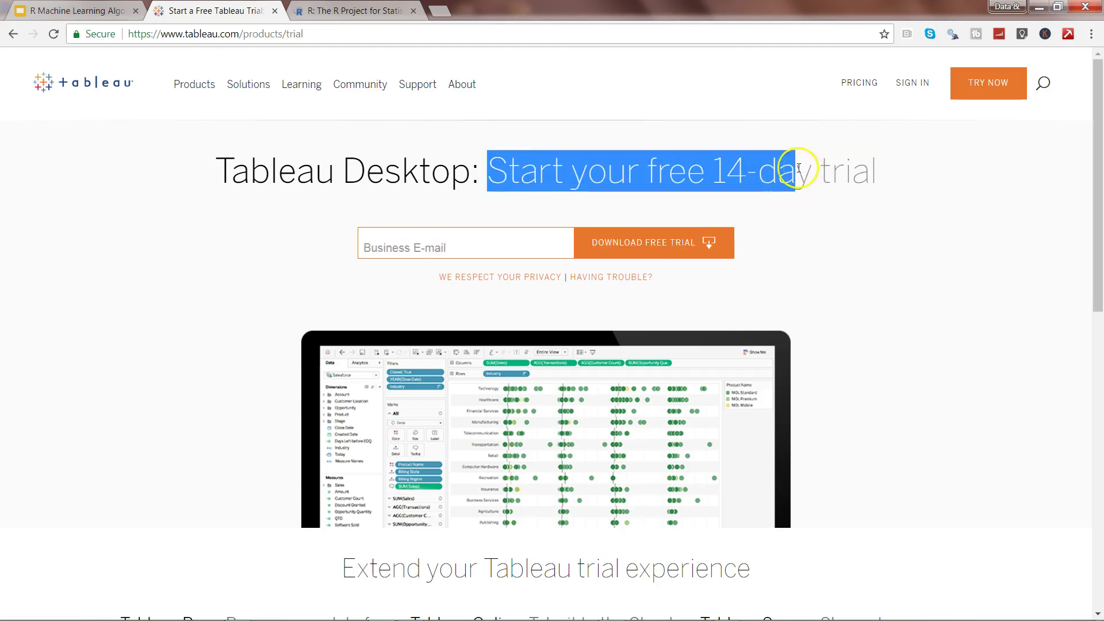
pyautogui.click(395, 173)
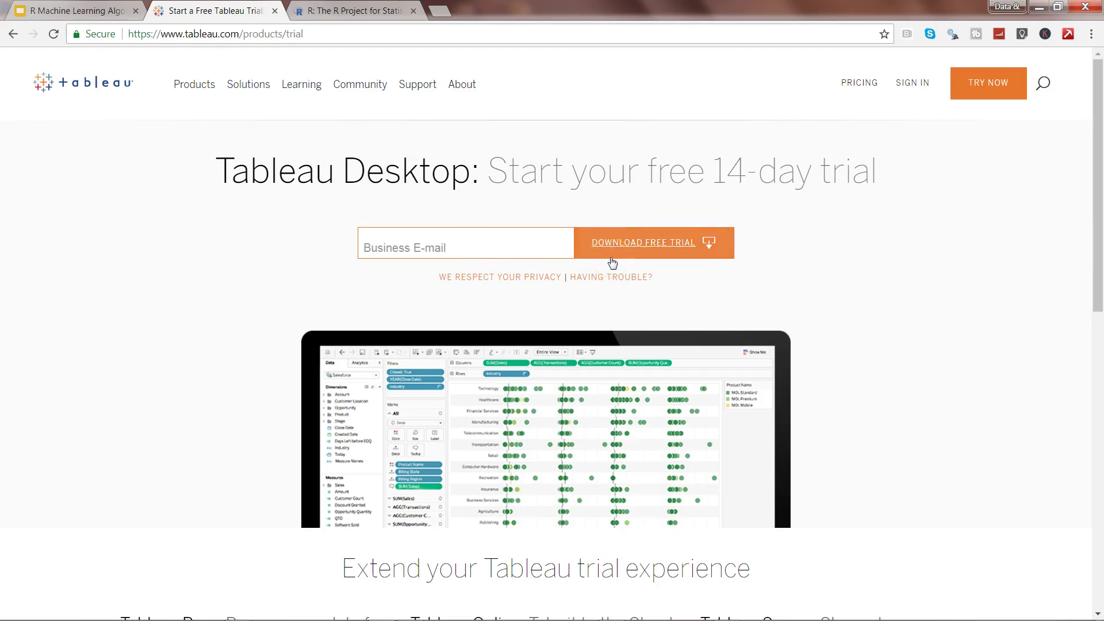
pyautogui.click(335, 195)
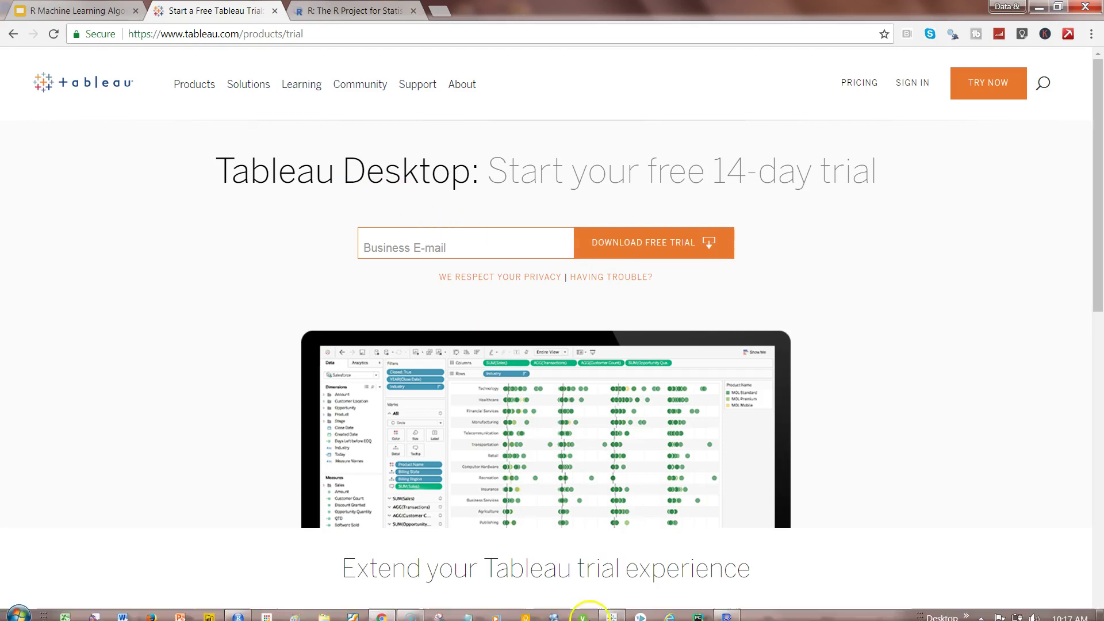
# Step: Switch to Tableau Desktop and open the Superstore sample workbook from the start page
pyautogui.click(610, 613)
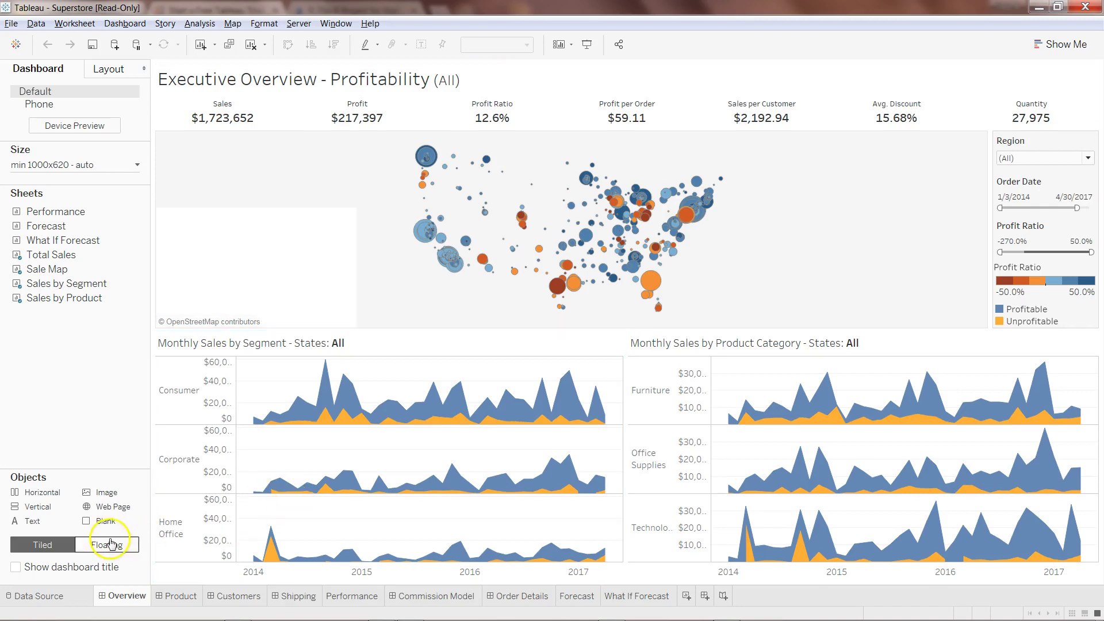
pyautogui.moveTo(125, 601)
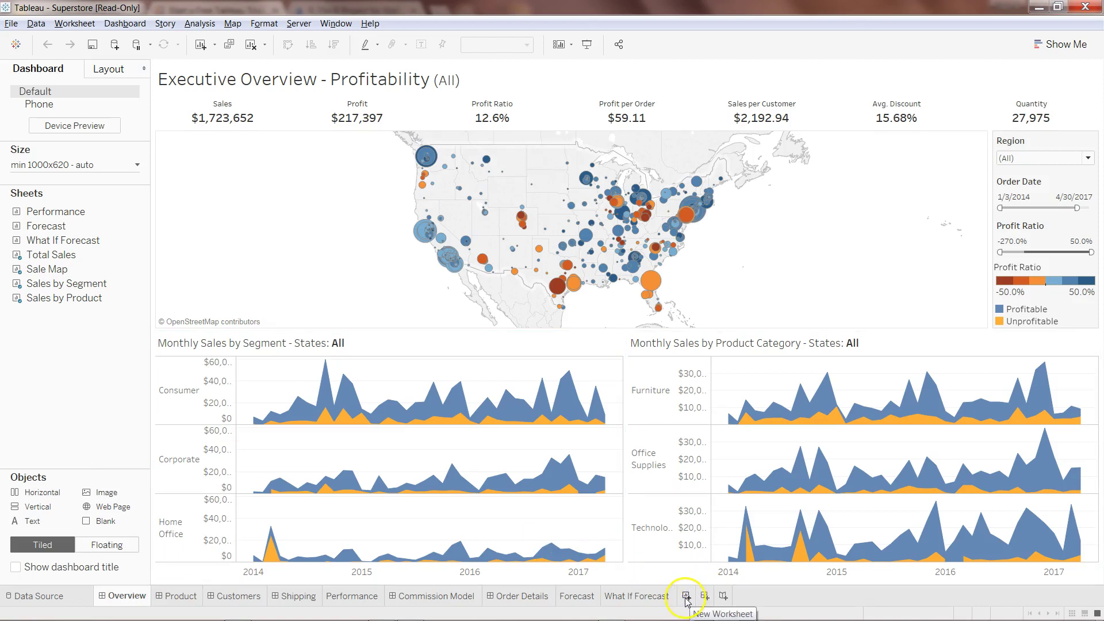
# Step: Flip through the Commission Model, Forecast and What If Forecast sheets
pyautogui.moveTo(635, 597)
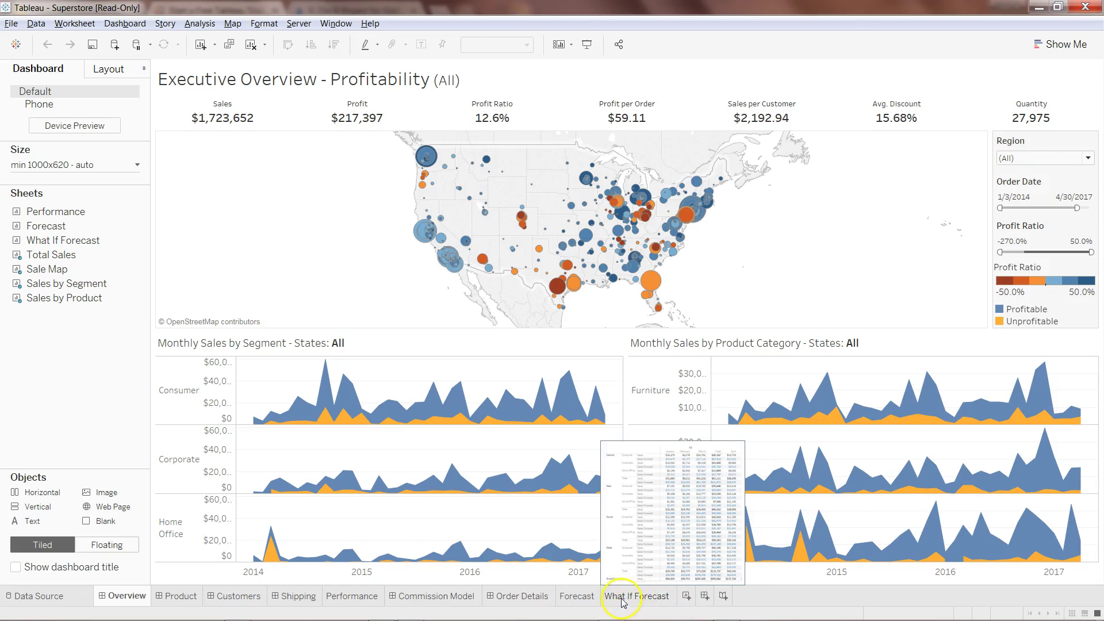
pyautogui.click(395, 602)
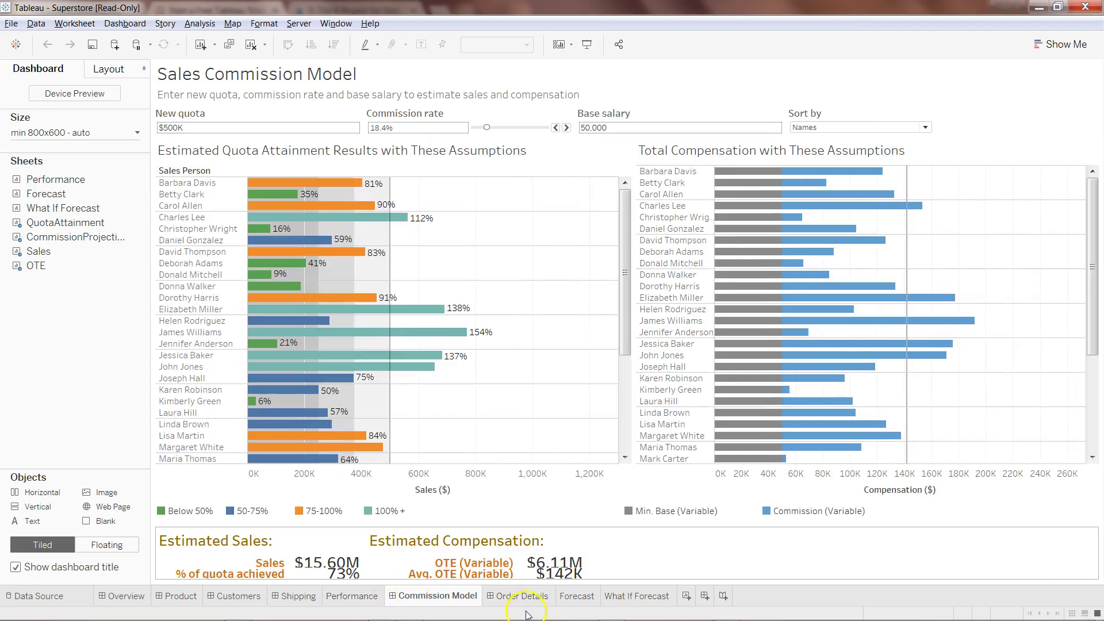
pyautogui.click(576, 597)
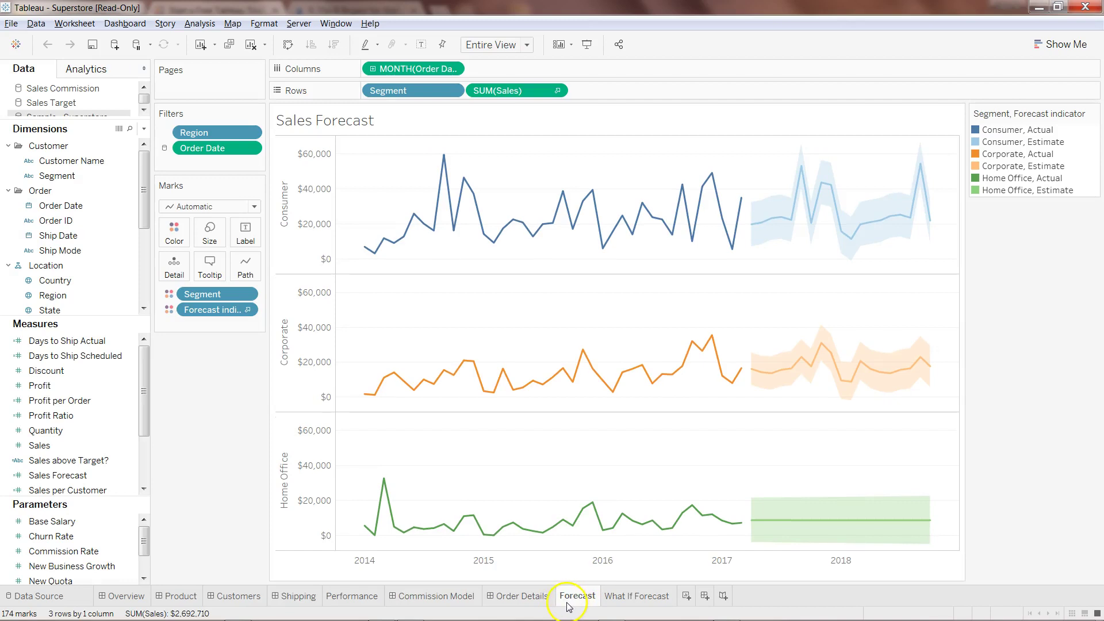
pyautogui.click(626, 596)
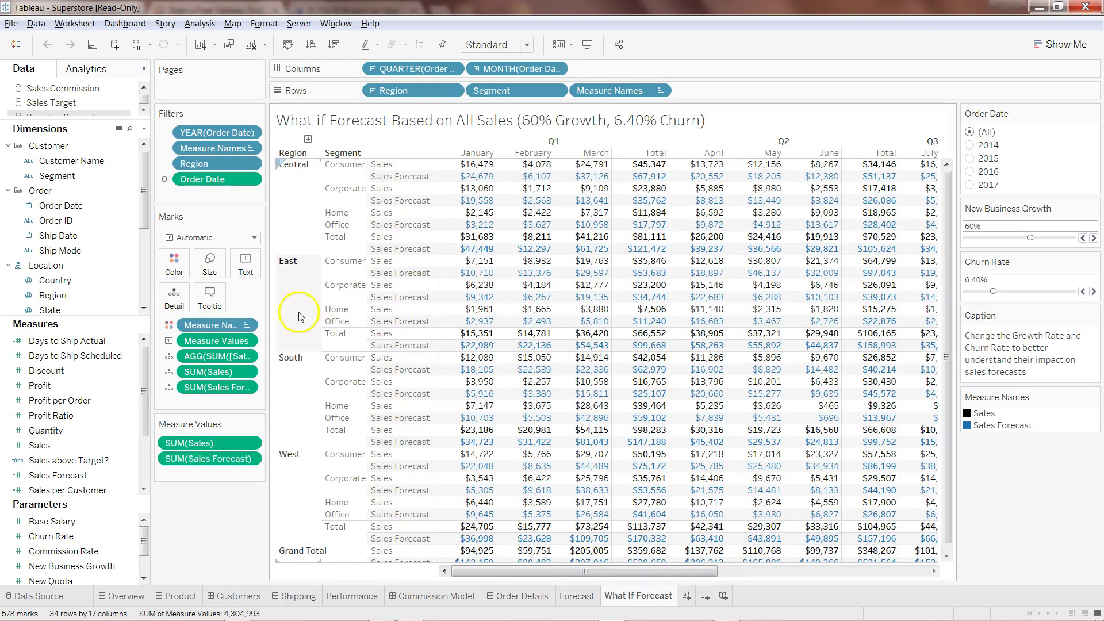
# Step: Bring up the Order Details dashboard with its order table and filters
pyautogui.moveTo(467, 352)
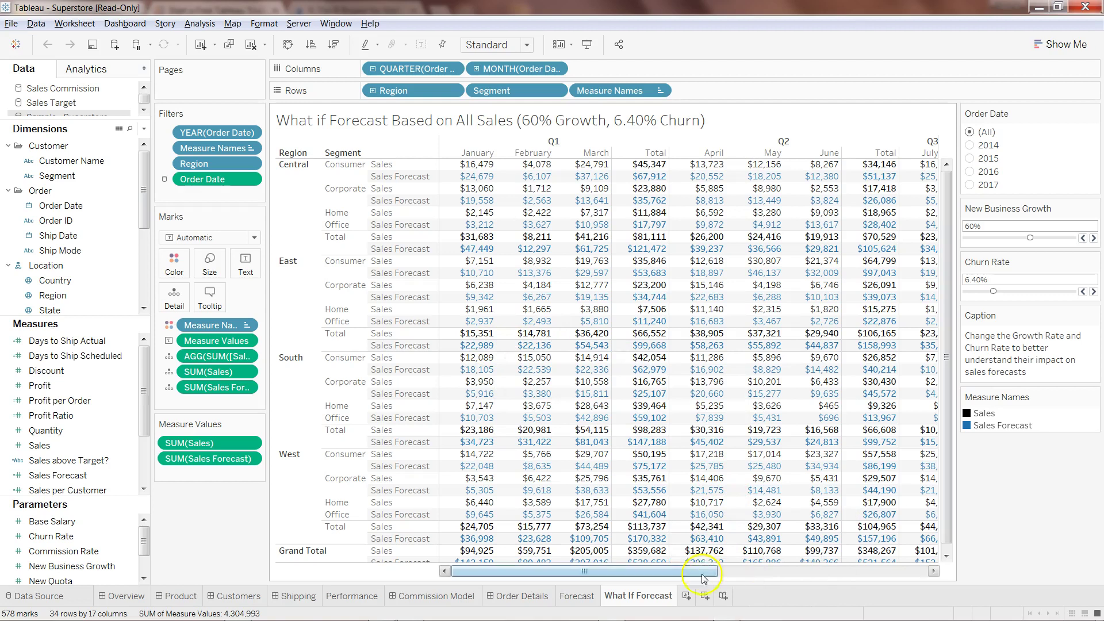
pyautogui.click(705, 599)
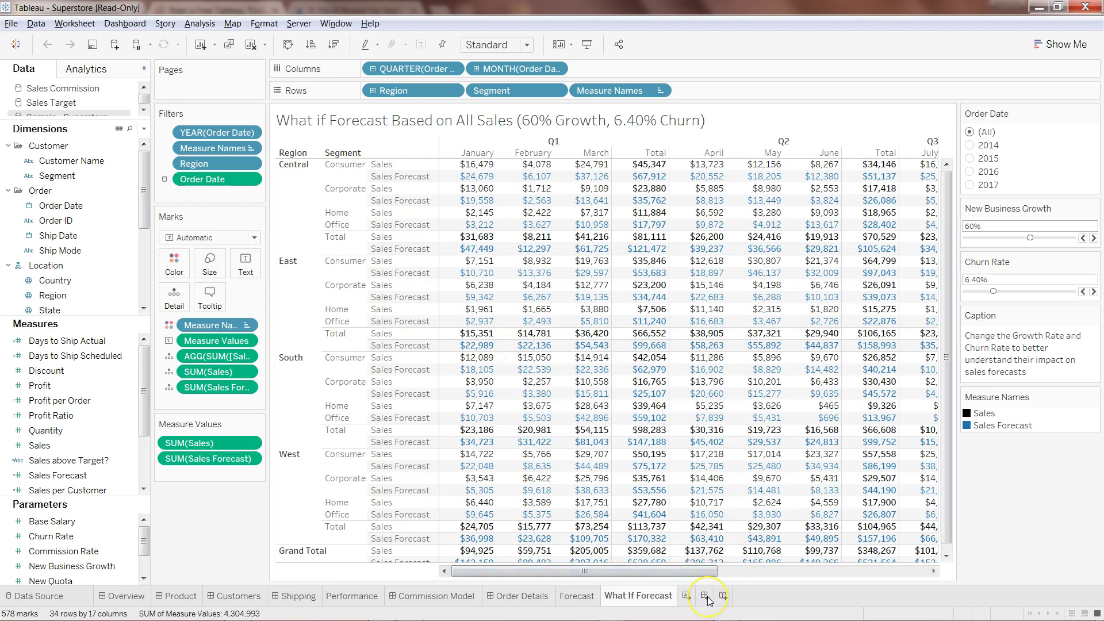
pyautogui.click(706, 600)
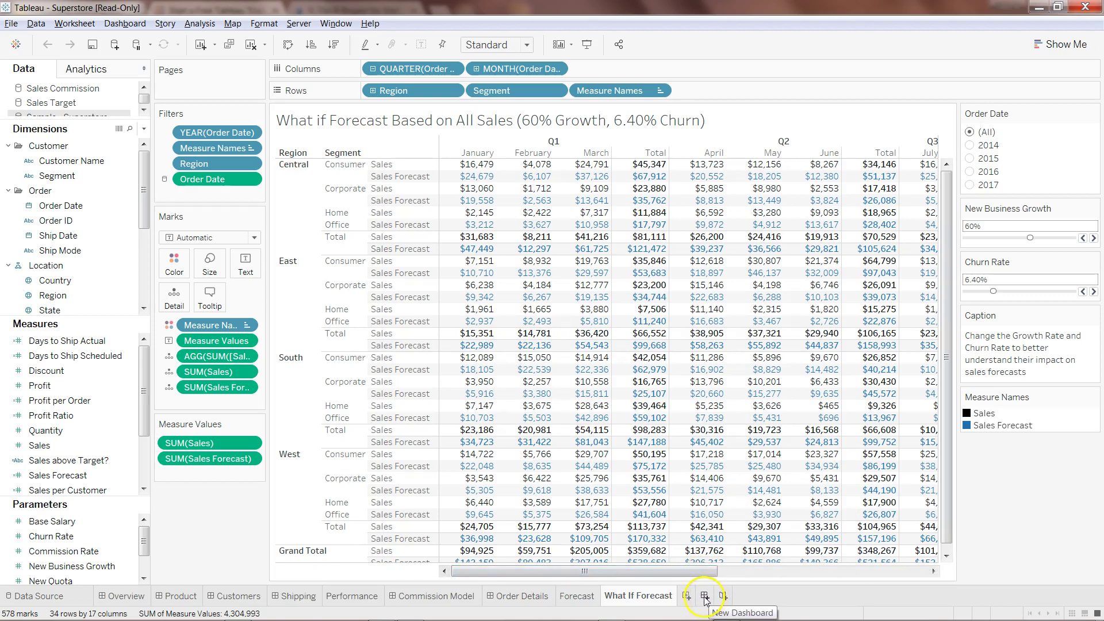
pyautogui.click(566, 586)
pyautogui.click(500, 596)
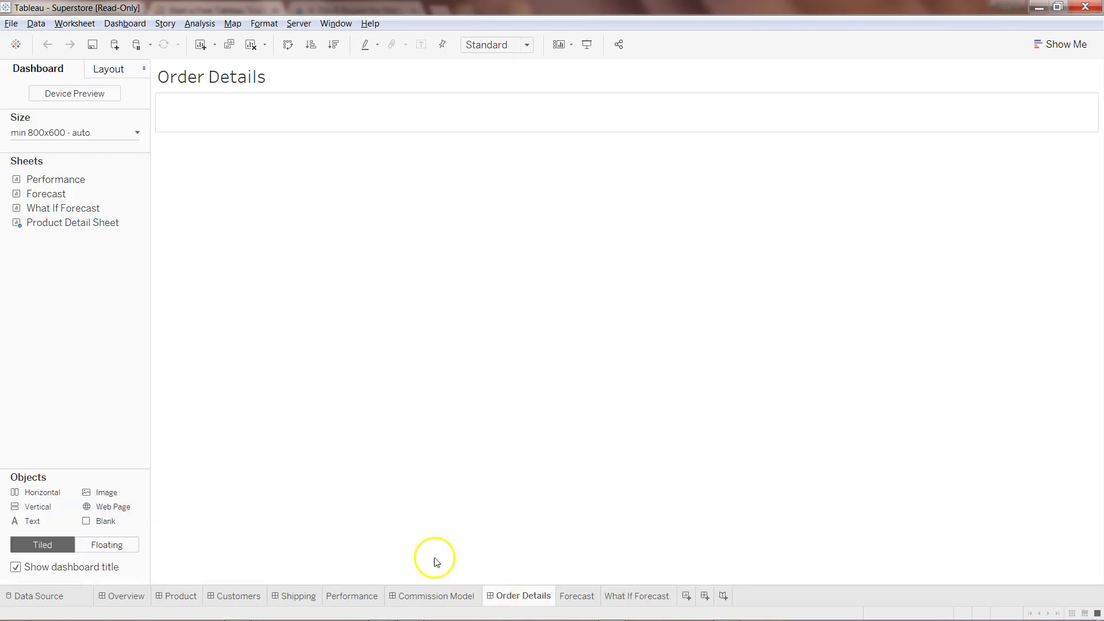
pyautogui.moveTo(481, 392)
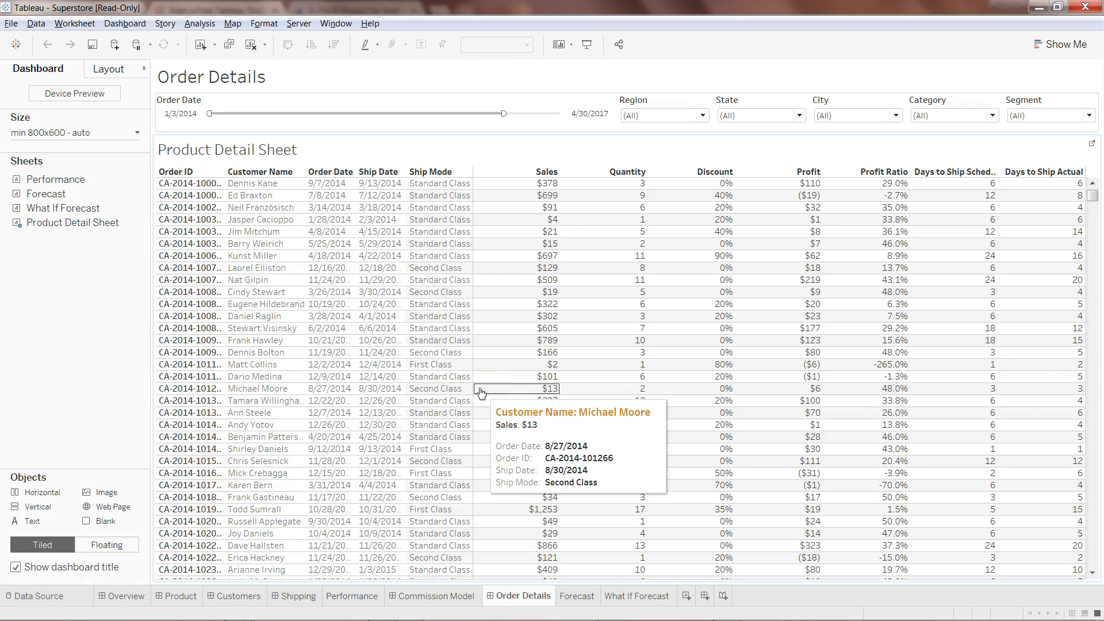
# Step: On Executive Overview, move the Order Date range start from 1/3/2014 to 2/2/2015
pyautogui.click(119, 596)
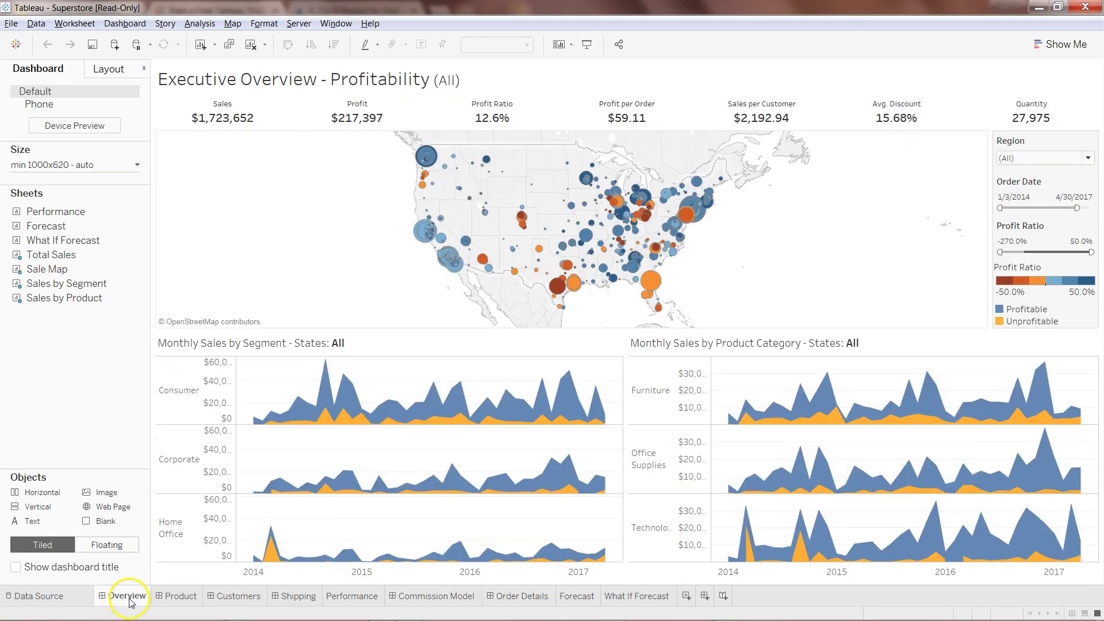
pyautogui.click(476, 309)
pyautogui.click(377, 118)
pyautogui.click(390, 107)
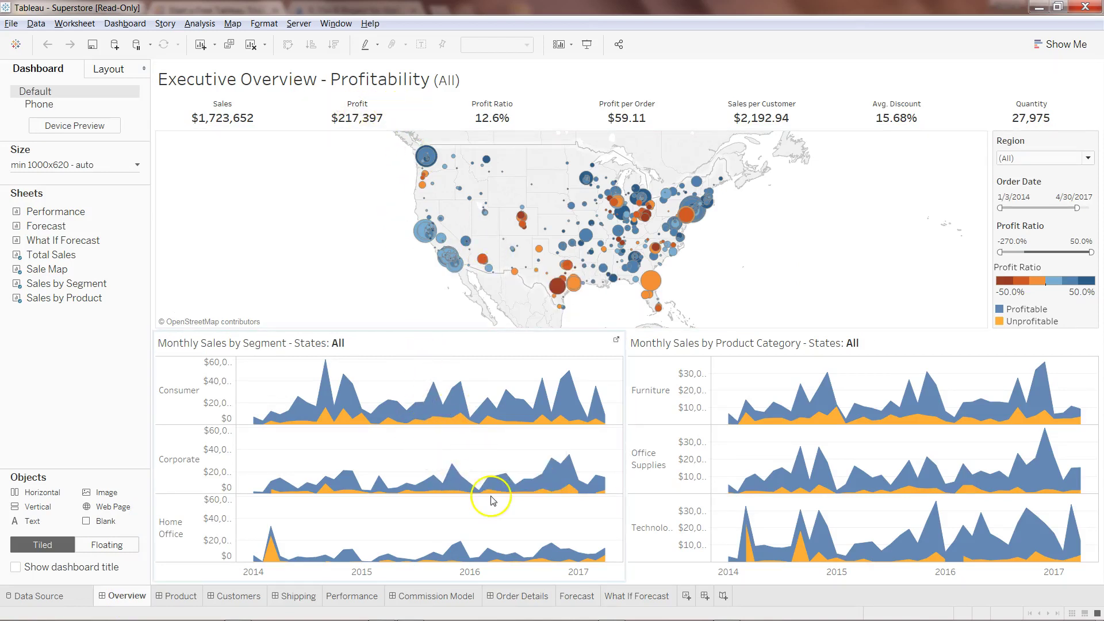
pyautogui.moveTo(748, 492)
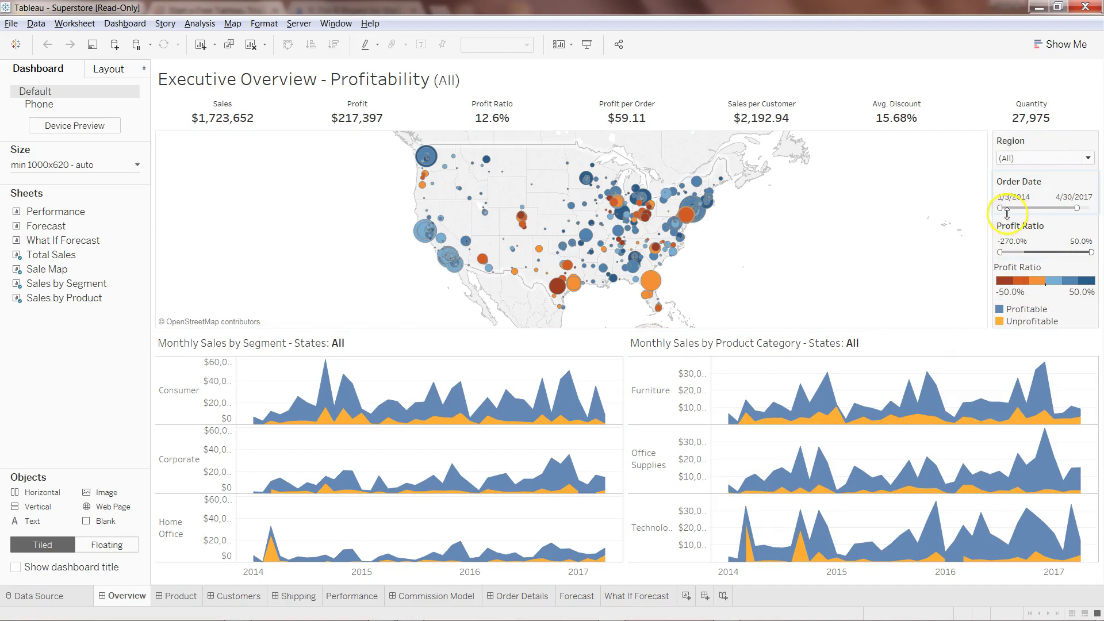
pyautogui.moveTo(1002, 207); pyautogui.dragTo(1022, 208)
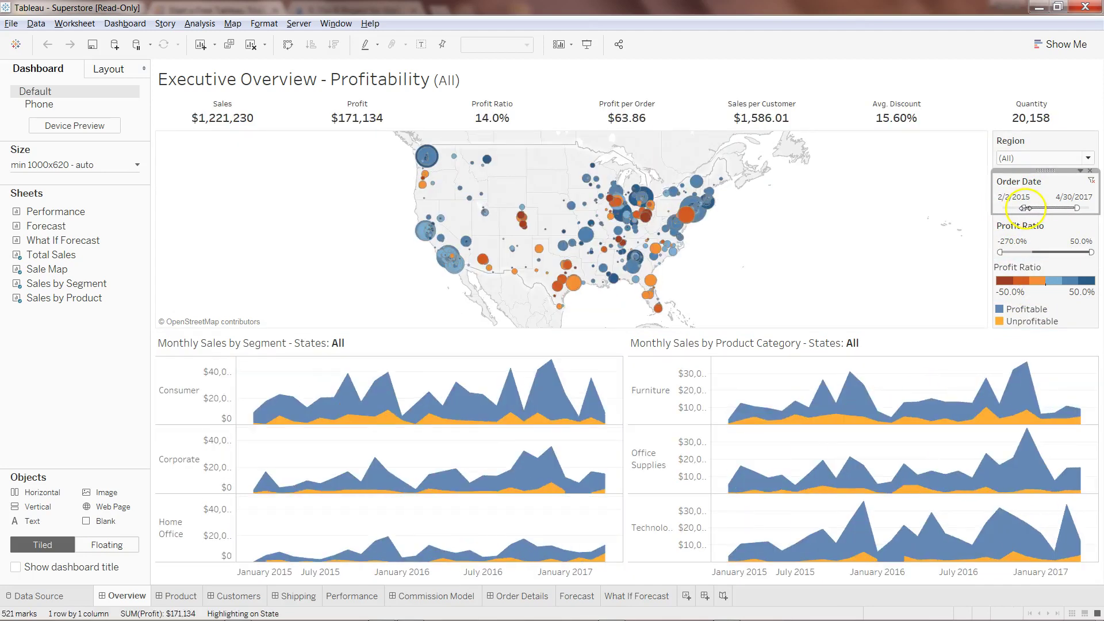
pyautogui.moveTo(499, 265)
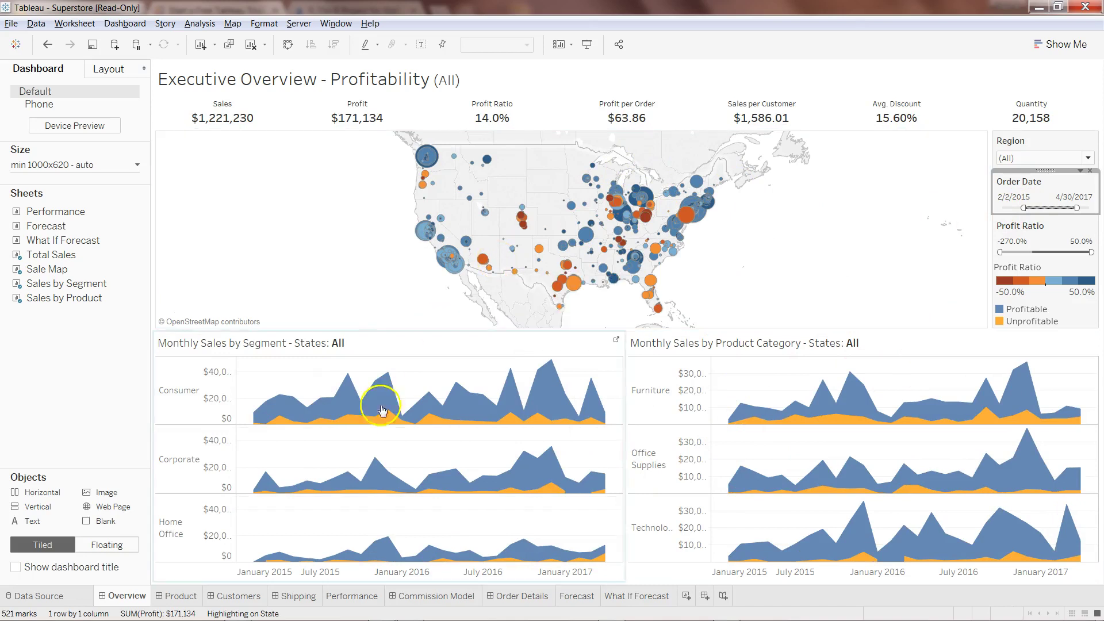
# Step: Place the What If Forecast sheet onto the Executive Overview dashboard
pyautogui.moveTo(49, 292)
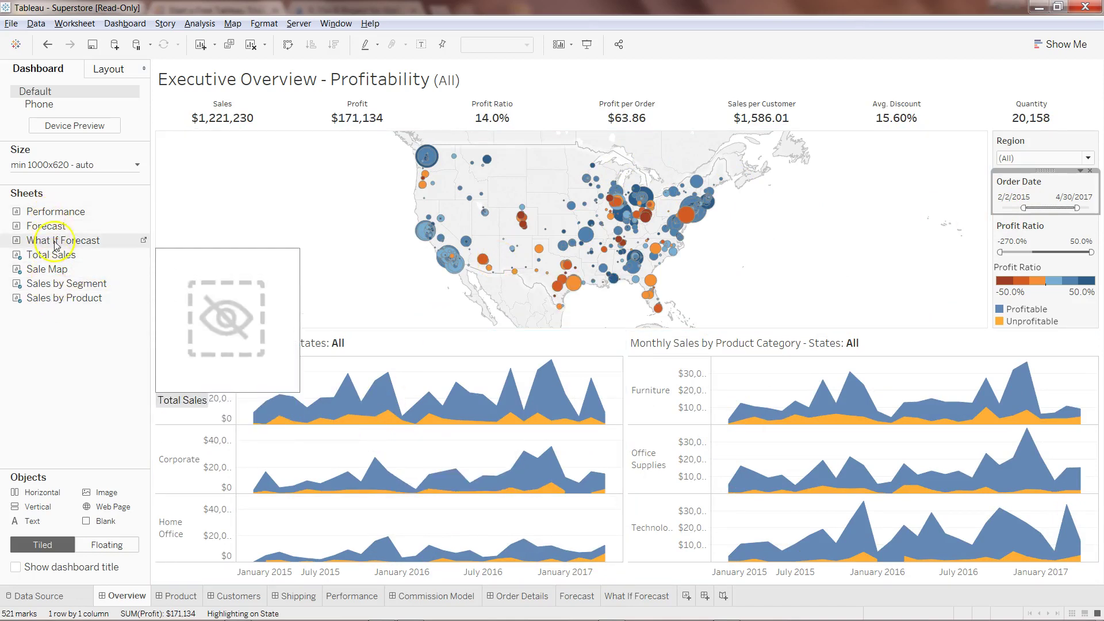
pyautogui.moveTo(62, 229)
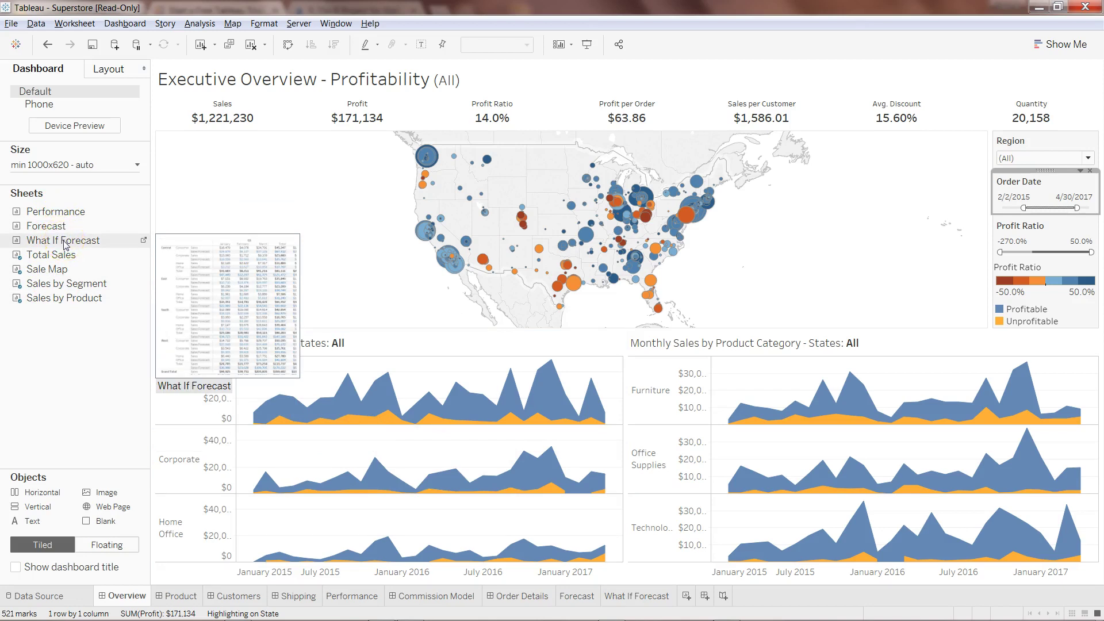
pyautogui.click(64, 244)
pyautogui.moveTo(64, 245); pyautogui.dragTo(996, 248)
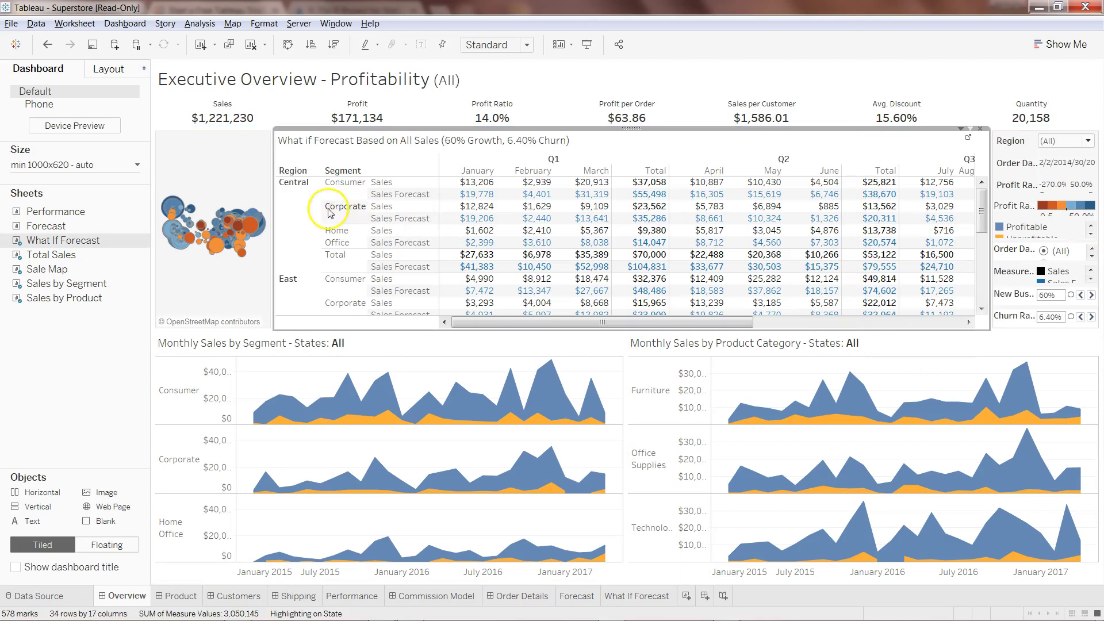
# Step: Widen the map and narrow the forecast crosstab beside it
pyautogui.click(299, 196)
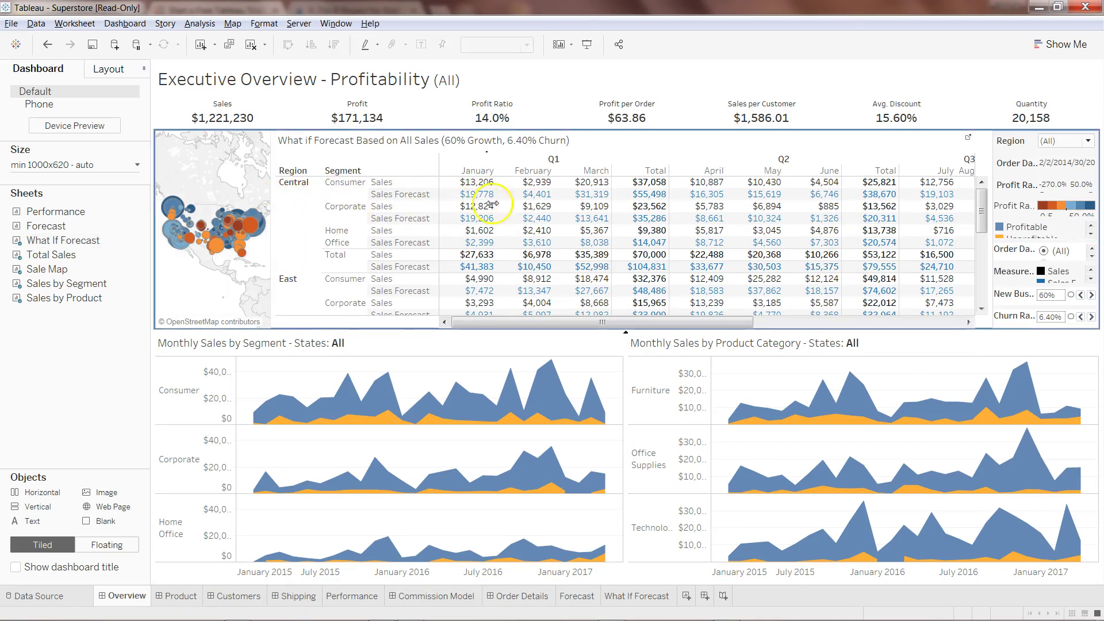
pyautogui.moveTo(582, 205); pyautogui.dragTo(598, 209)
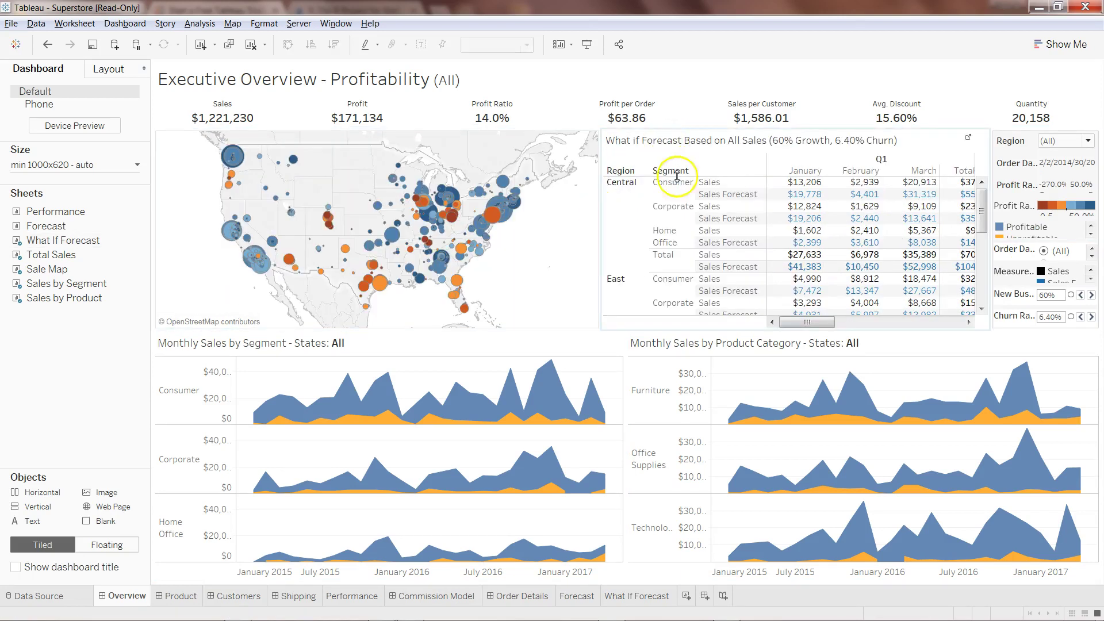
pyautogui.moveTo(801, 319)
pyautogui.mouseDown()
pyautogui.moveTo(897, 320)
pyautogui.moveTo(789, 329)
pyautogui.mouseUp()
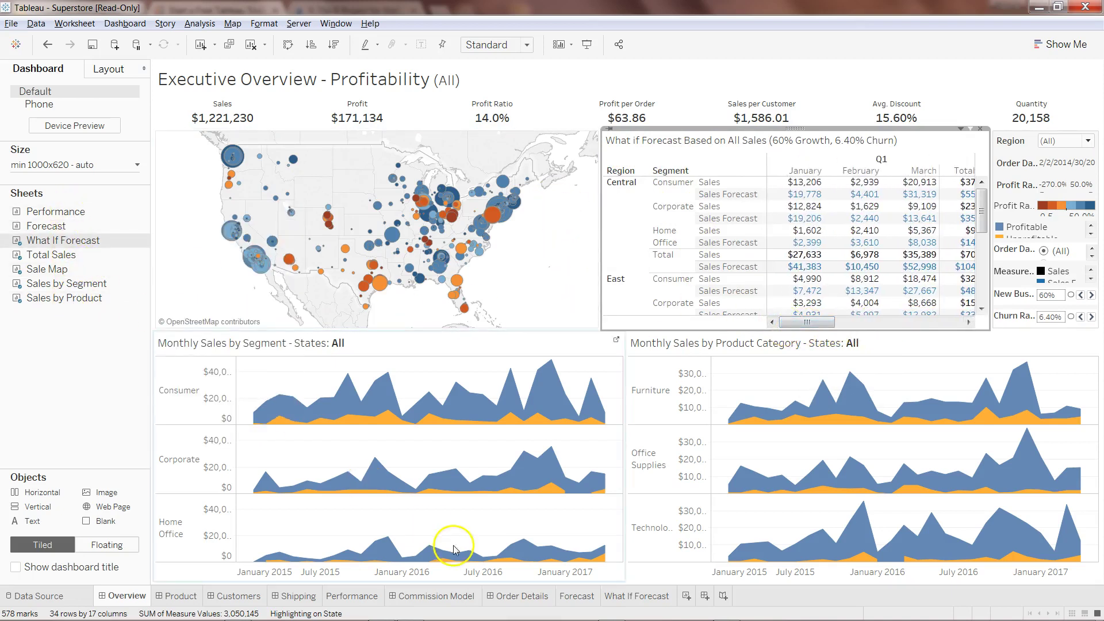
# Step: On Commission Model, slide the Commission rate from 18.4% up to 36.6%
pyautogui.moveTo(624, 600)
pyautogui.click(415, 597)
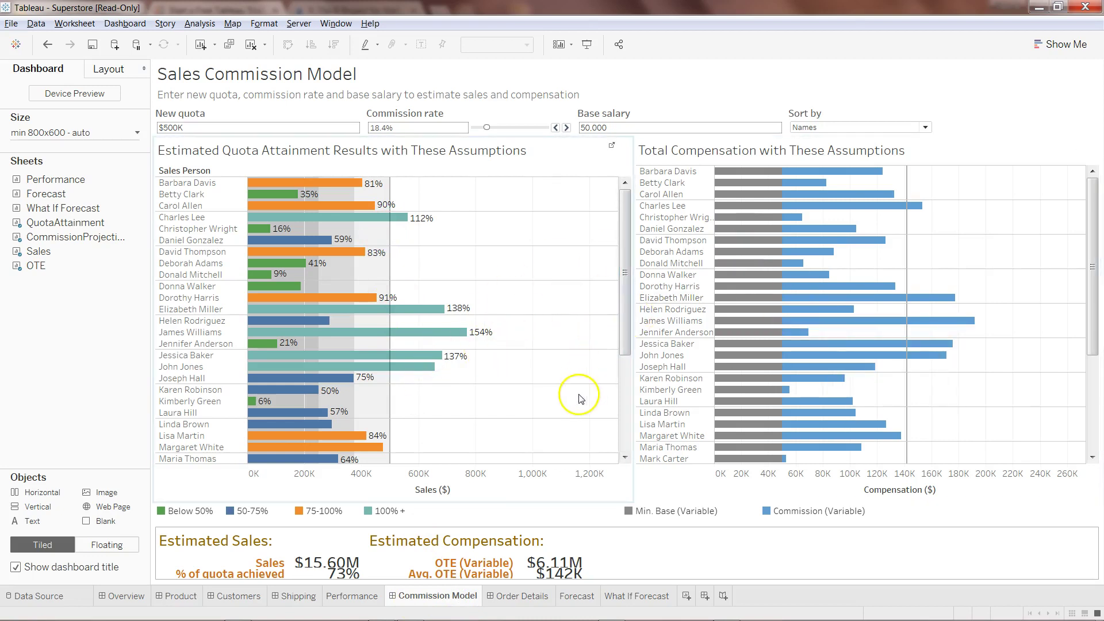
pyautogui.click(403, 130)
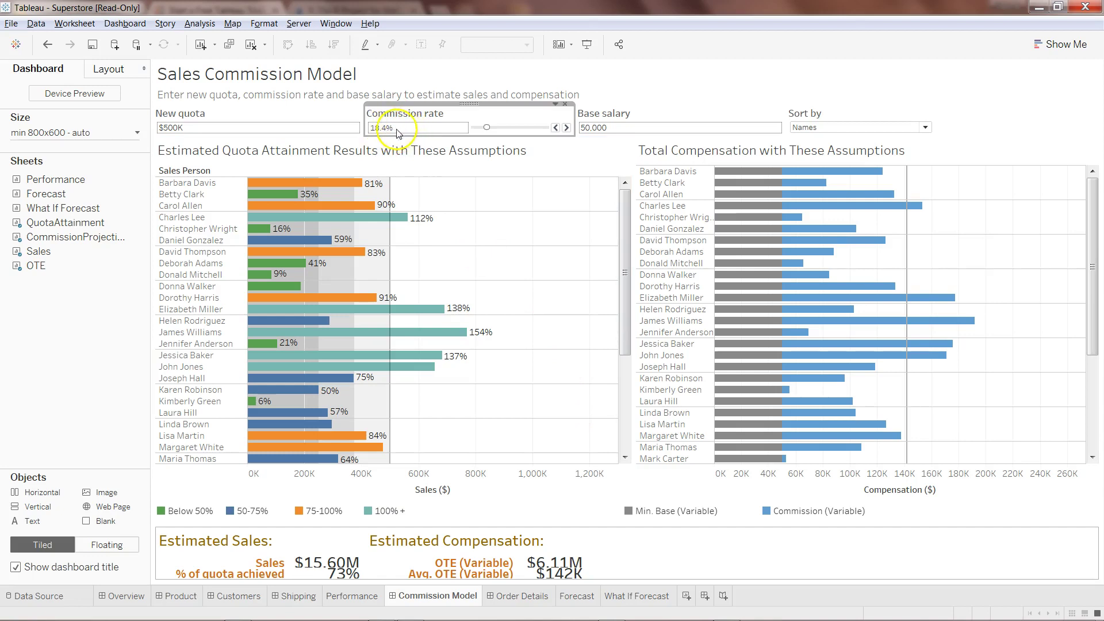
pyautogui.moveTo(486, 128)
pyautogui.mouseDown()
pyautogui.moveTo(517, 128)
pyautogui.moveTo(481, 128)
pyautogui.moveTo(501, 131)
pyautogui.mouseUp()
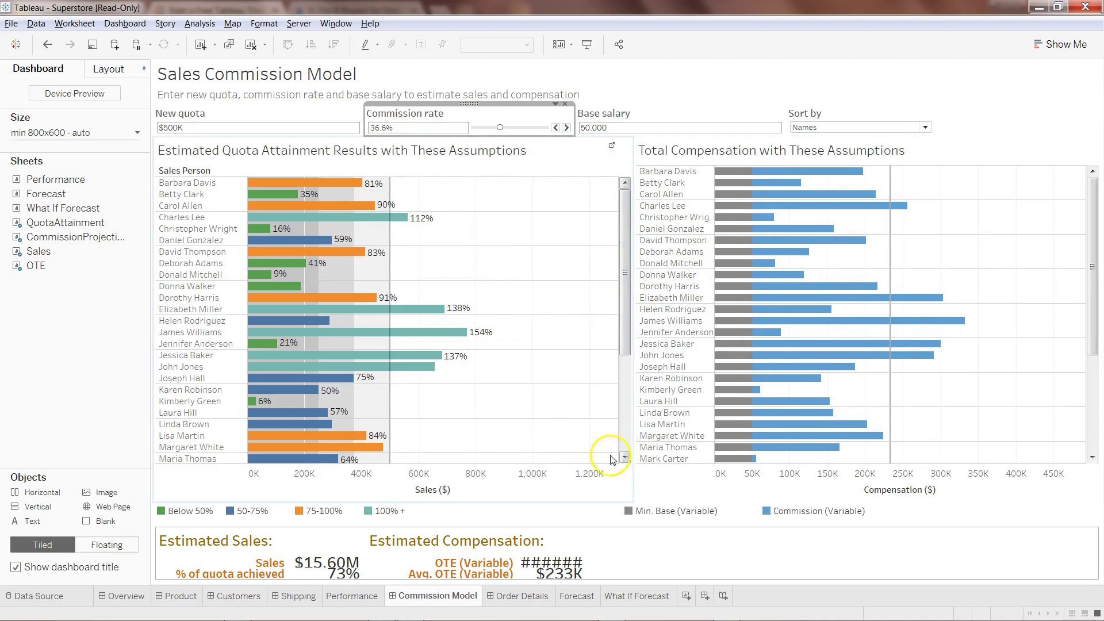
# Step: Look through the Order Details, Forecast and What If Forecast sheets
pyautogui.click(532, 597)
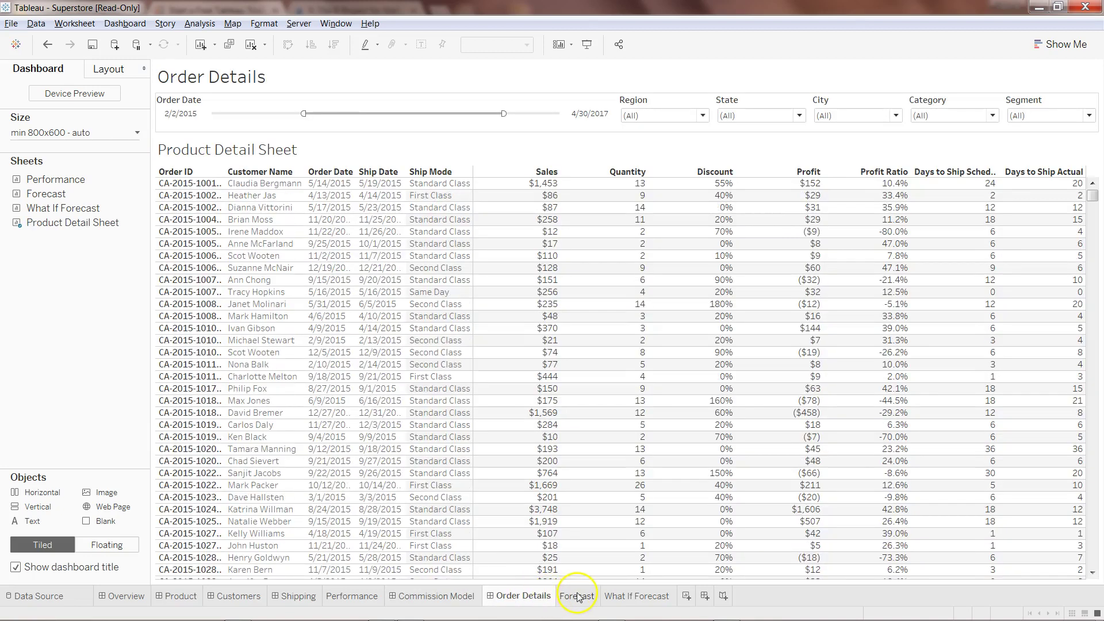
pyautogui.click(576, 596)
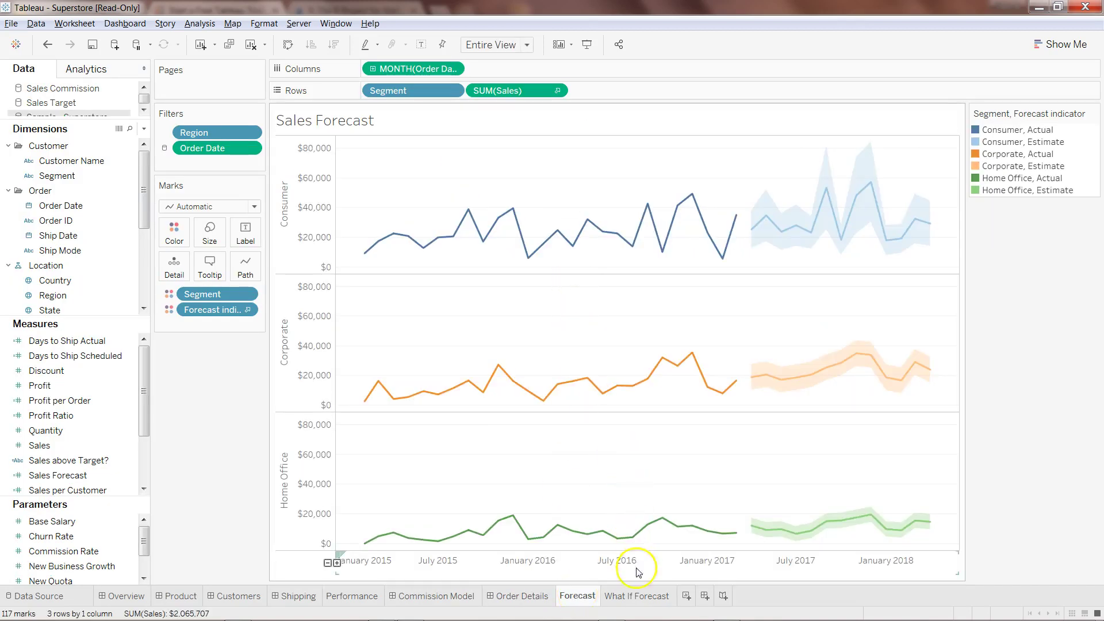
pyautogui.click(637, 597)
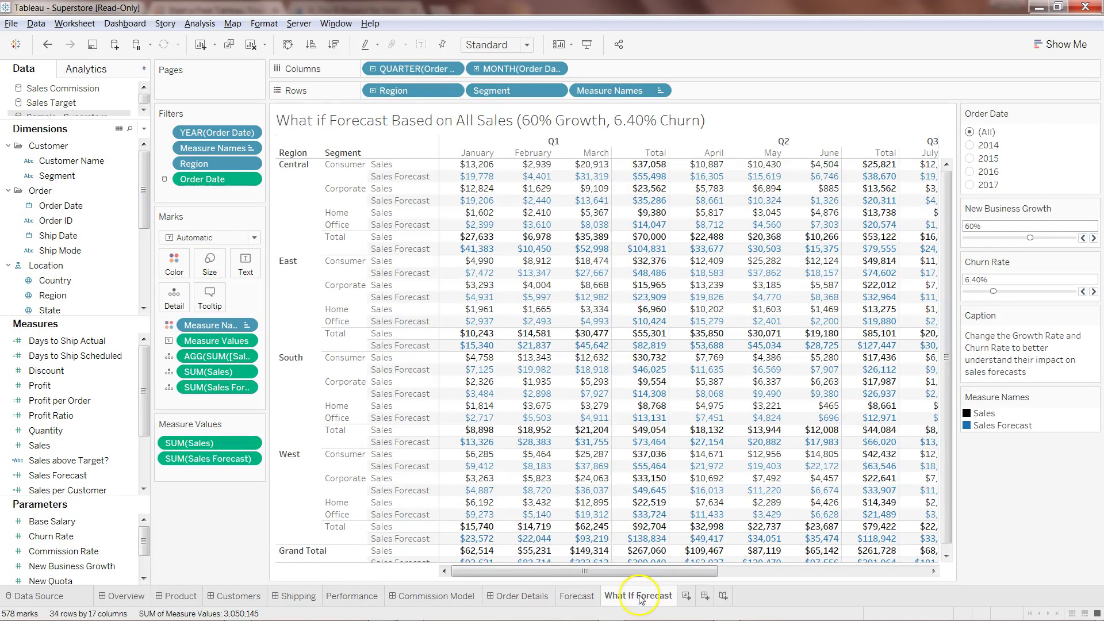
# Step: Create new worksheet Sheet 21 and select the Country and Sales fields
pyautogui.click(686, 598)
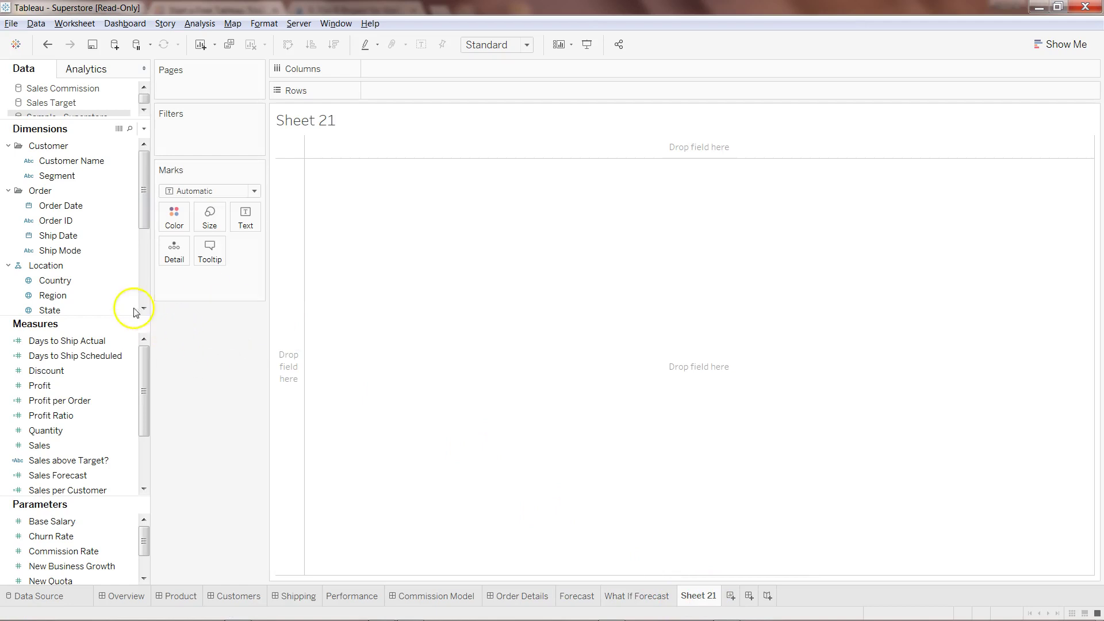
pyautogui.click(114, 281)
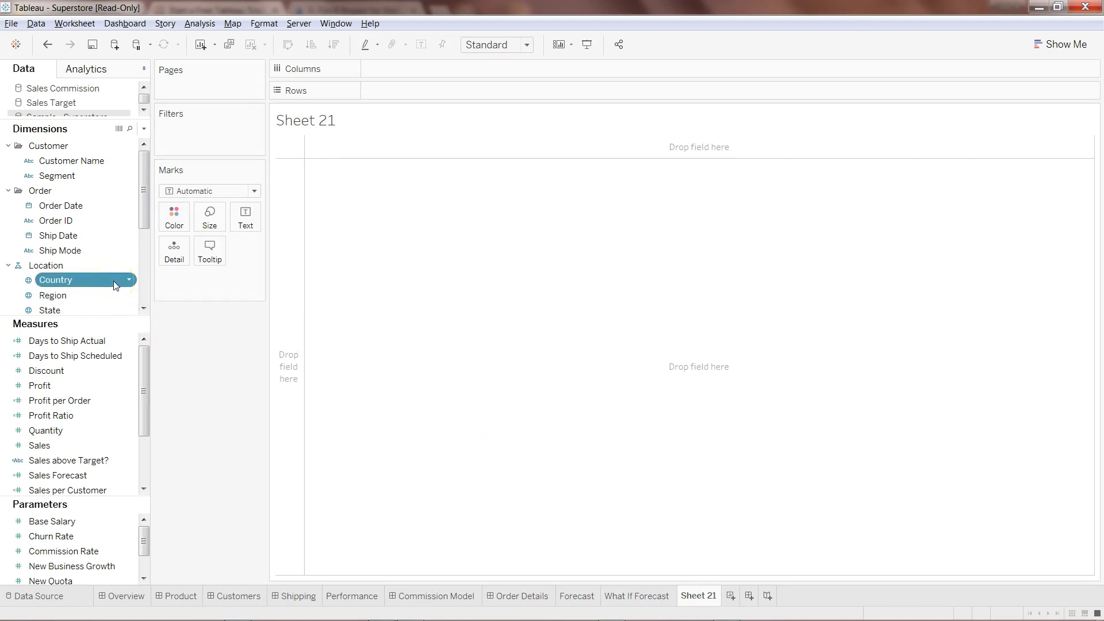
pyautogui.keyDown('ctrl'); pyautogui.click(89, 443); pyautogui.keyUp('ctrl')
pyautogui.moveTo(90, 281); pyautogui.dragTo(91, 276)
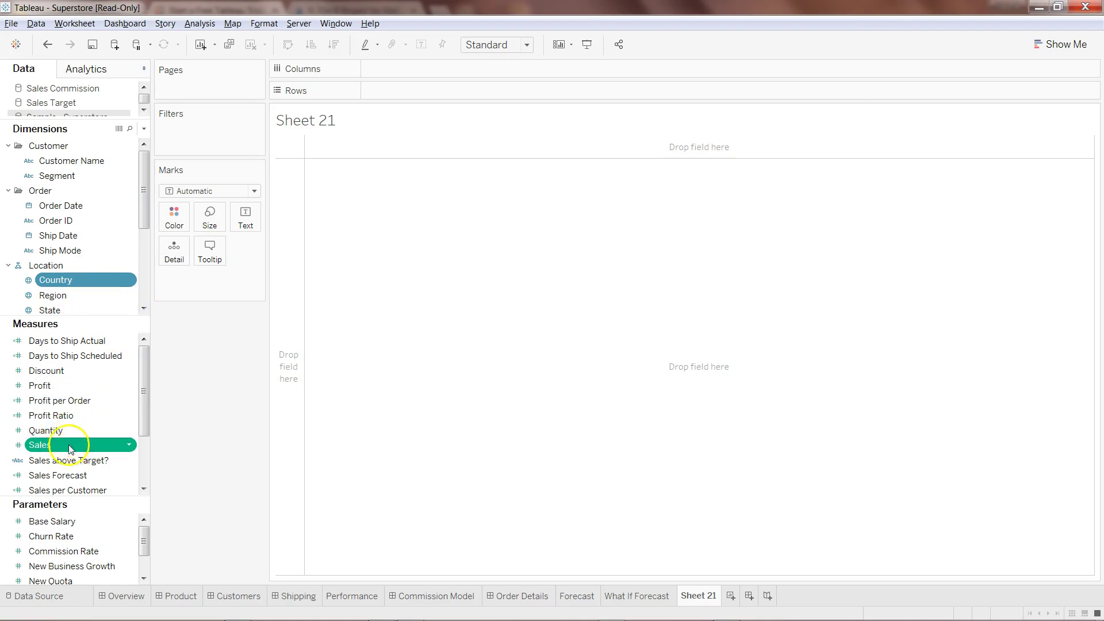
pyautogui.moveTo(79, 446); pyautogui.dragTo(80, 446)
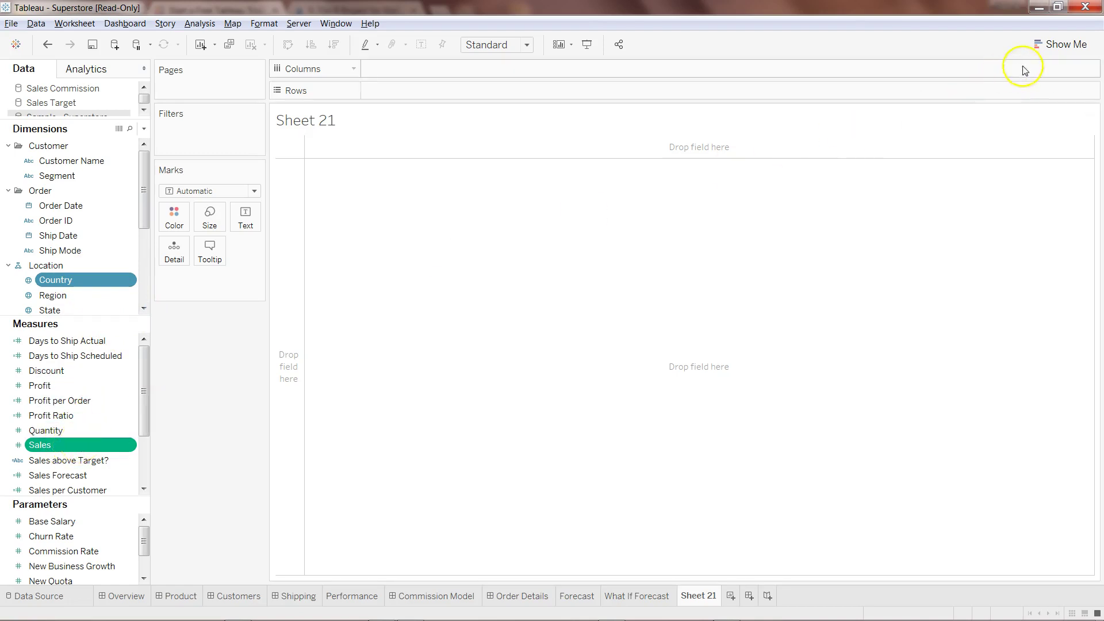
# Step: In Show Me, try filled map, symbol map, horizontal and stacked bars, then choose treemap
pyautogui.click(1049, 45)
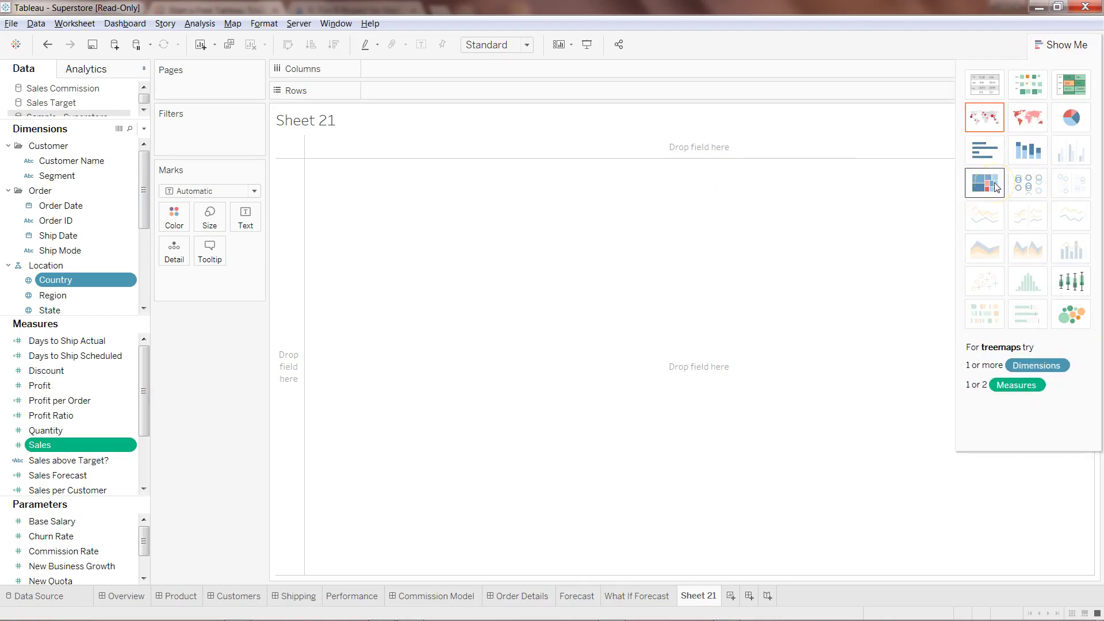
pyautogui.click(1021, 120)
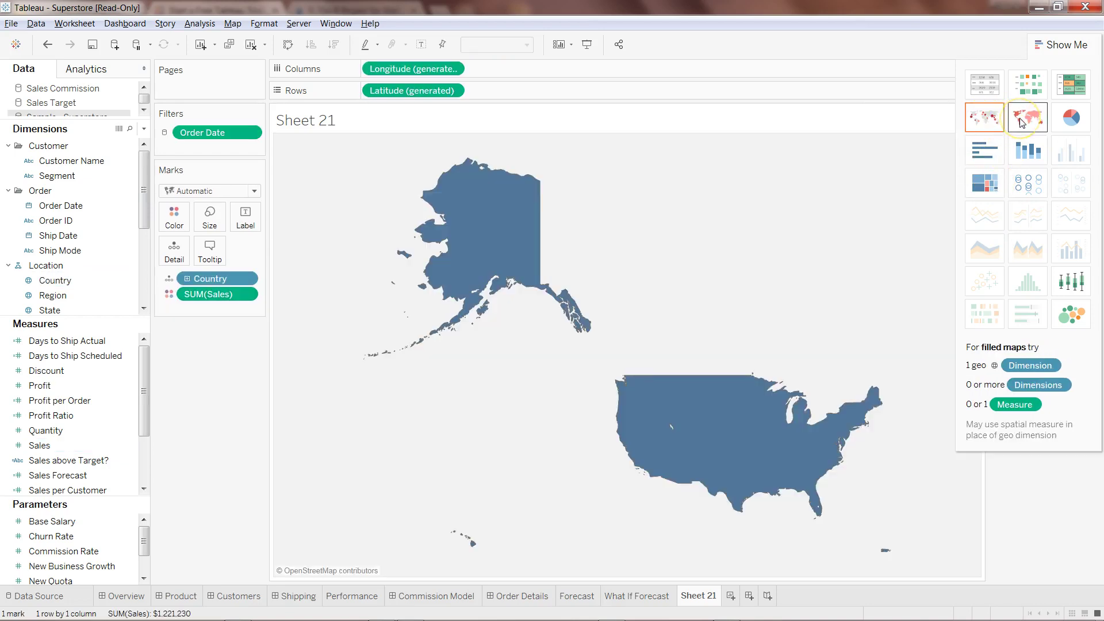
pyautogui.click(989, 122)
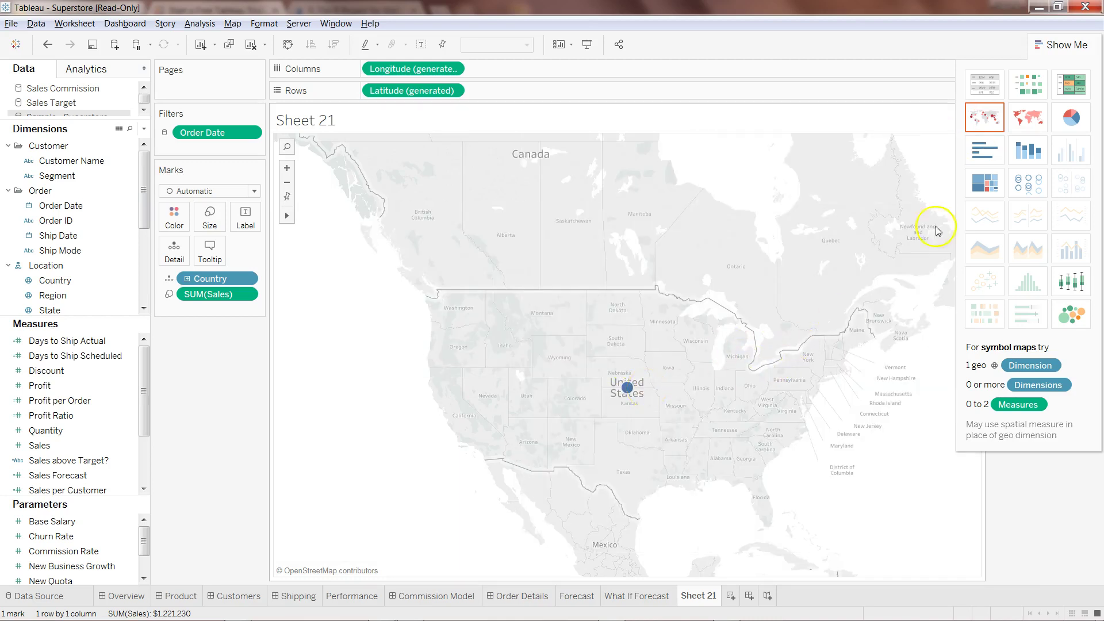
pyautogui.click(985, 150)
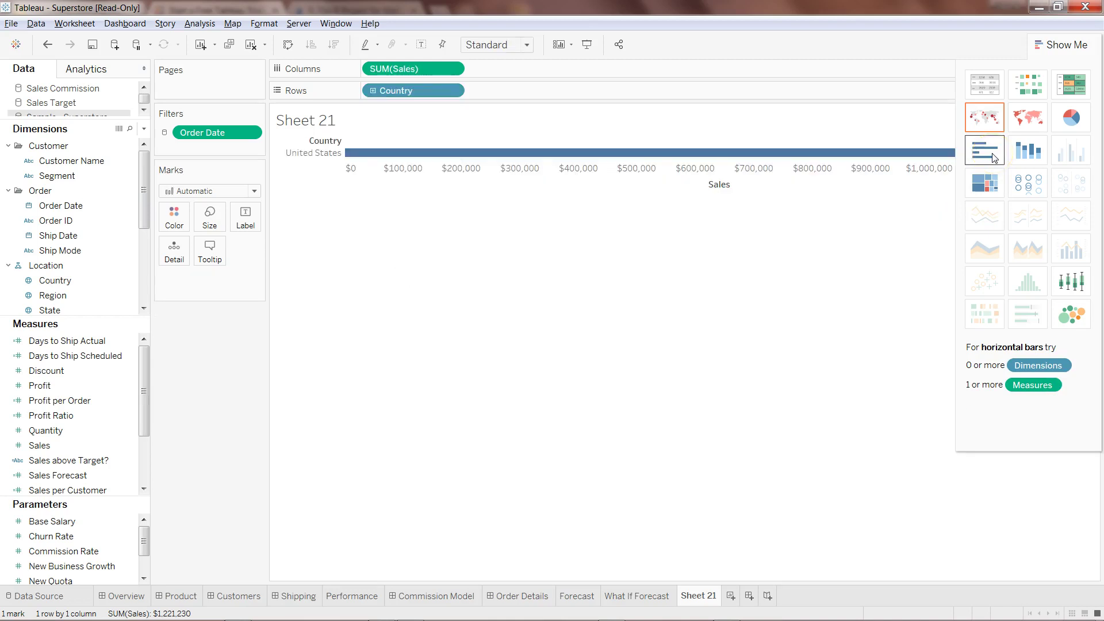
pyautogui.click(1021, 158)
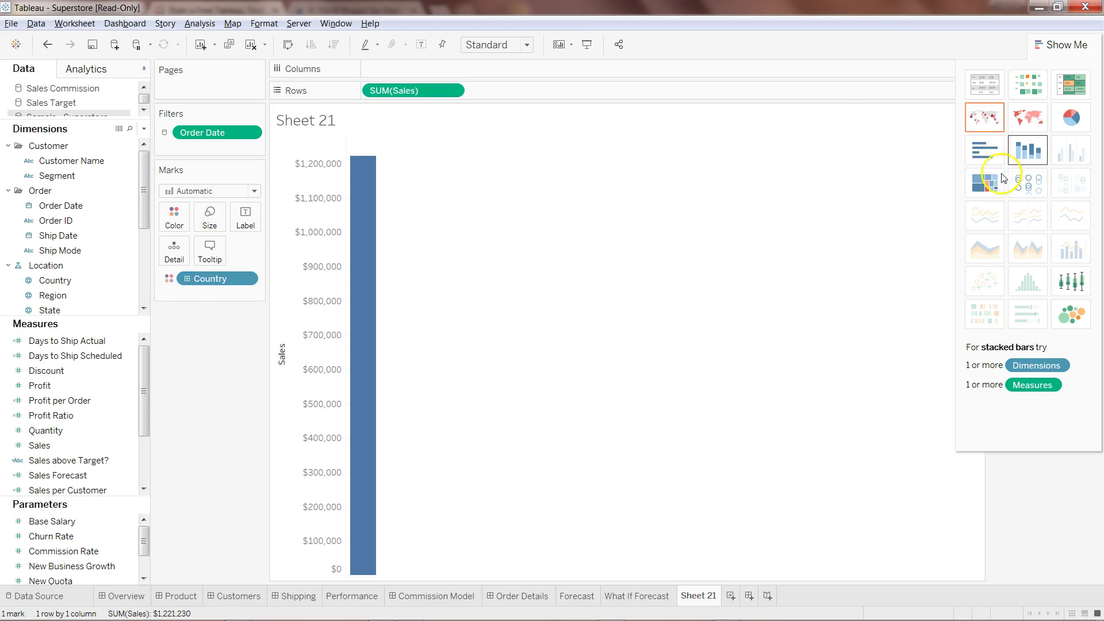
pyautogui.click(993, 189)
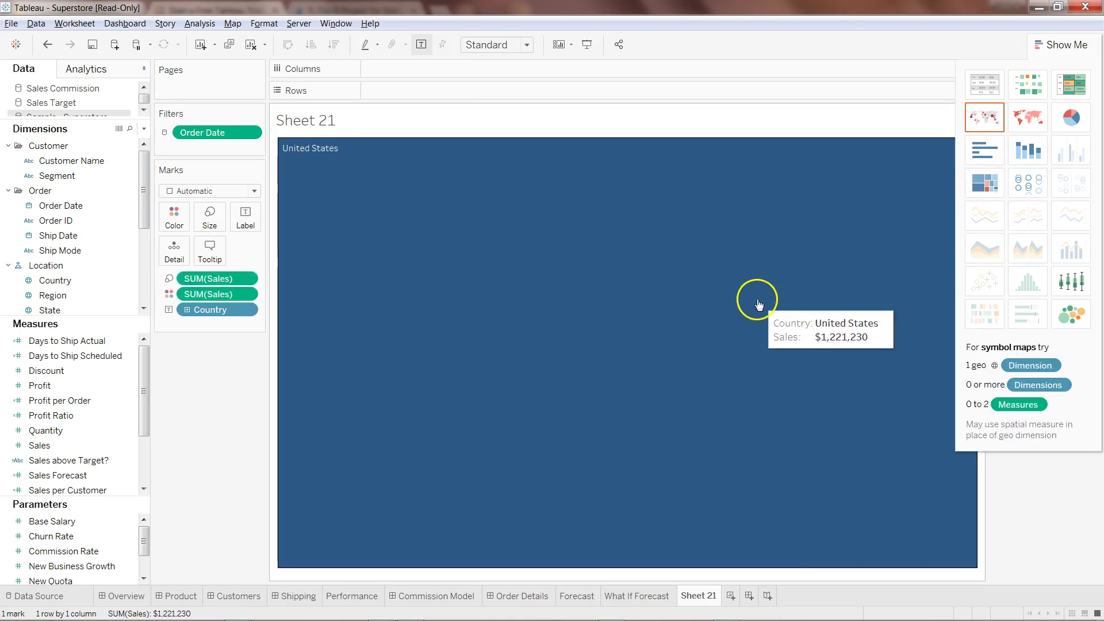
# Step: Drag Region, then State onto the Marks card to nest state tiles within regions
pyautogui.moveTo(88, 305); pyautogui.dragTo(247, 225)
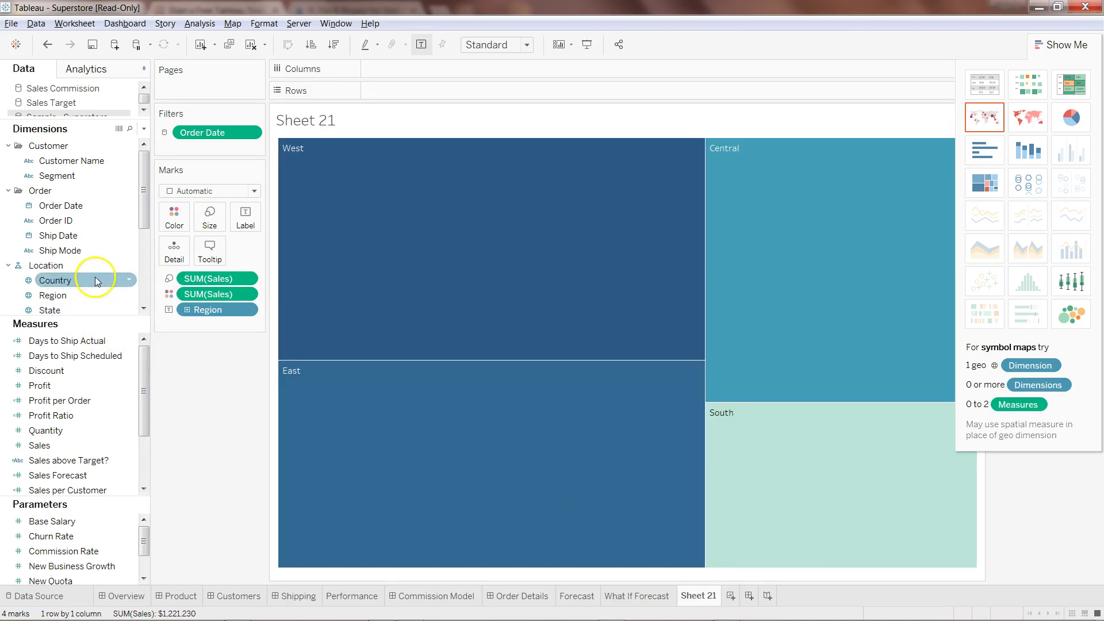
pyautogui.moveTo(81, 308); pyautogui.dragTo(217, 325)
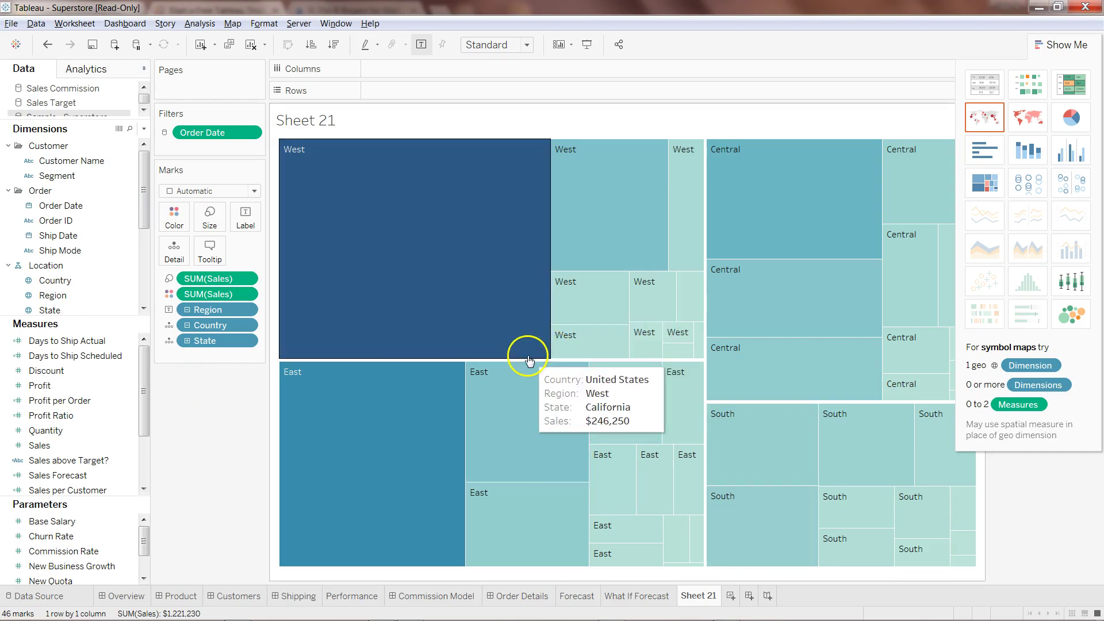
# Step: Close Show Me and rename Sheet 21 to 'TreeMap'
pyautogui.click(1064, 43)
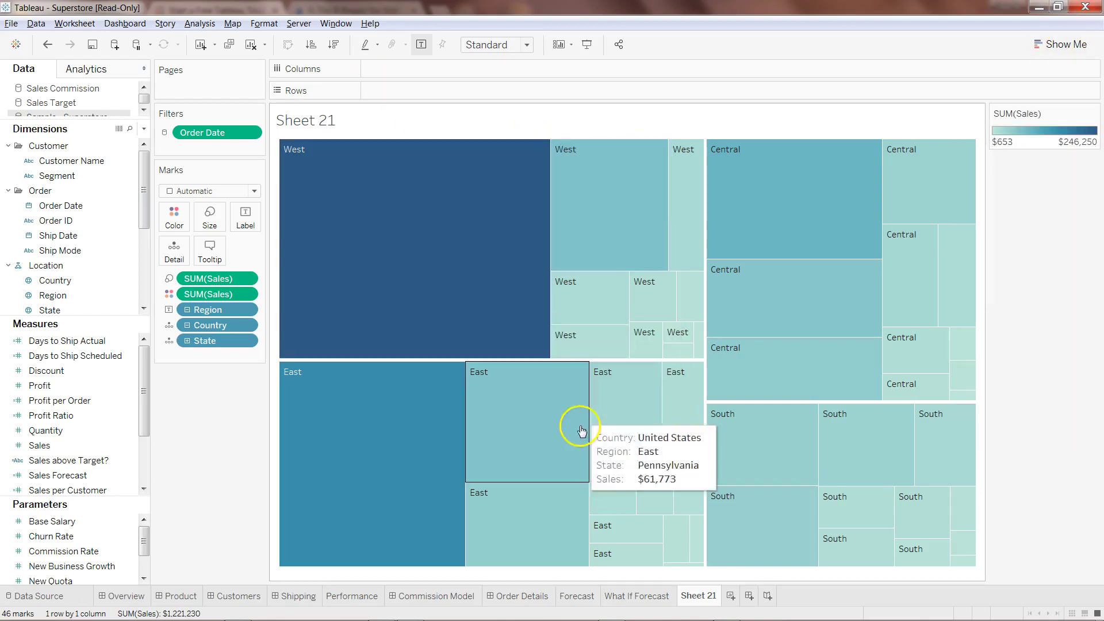
pyautogui.doubleClick(696, 598)
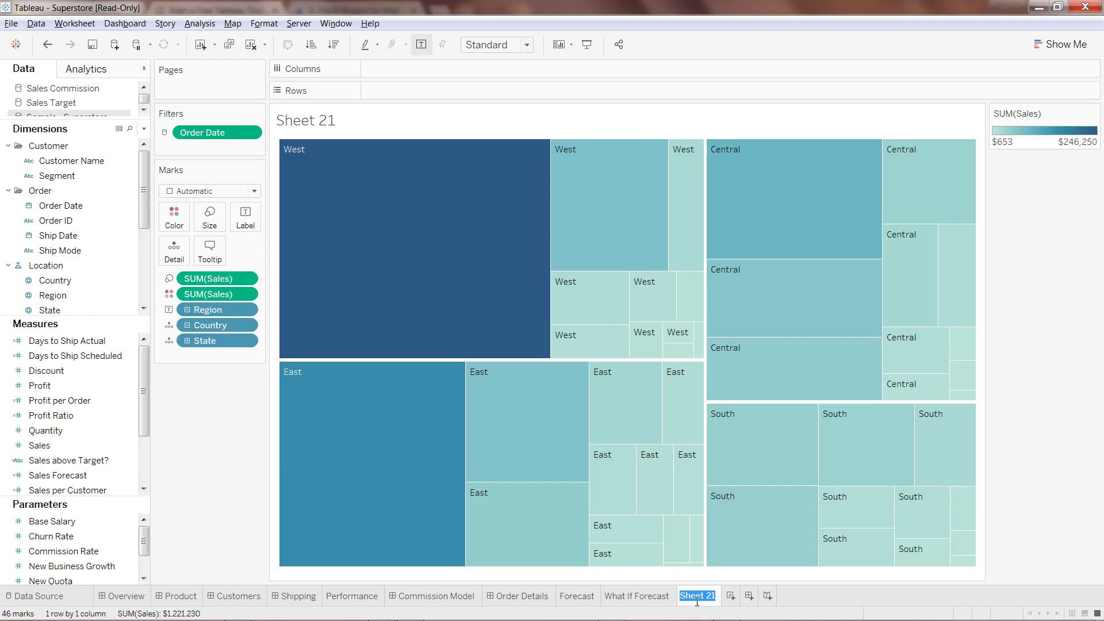
pyautogui.write('TreeMap')
pyautogui.press('Return')
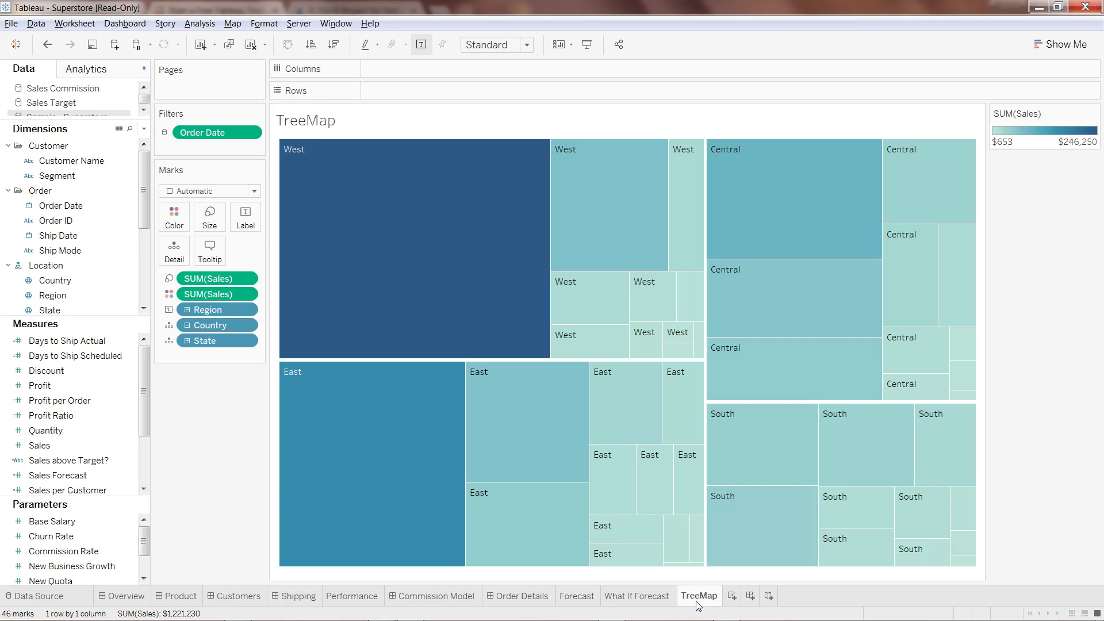
# Step: Move through the Performance and Shipping sheets to the Customer Analysis dashboard
pyautogui.click(345, 598)
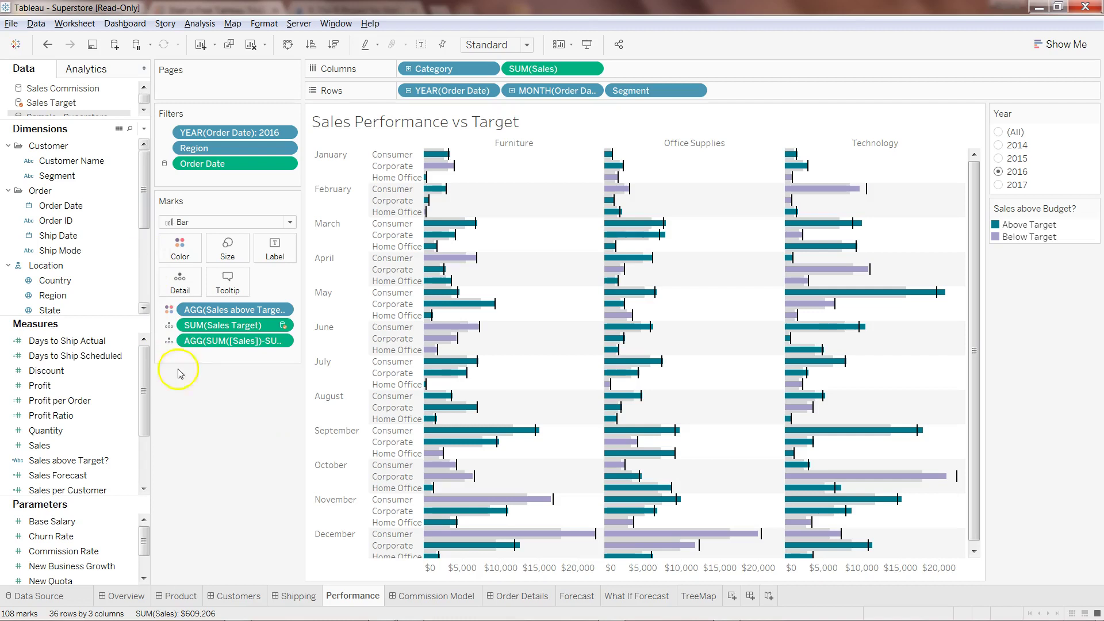
pyautogui.click(297, 598)
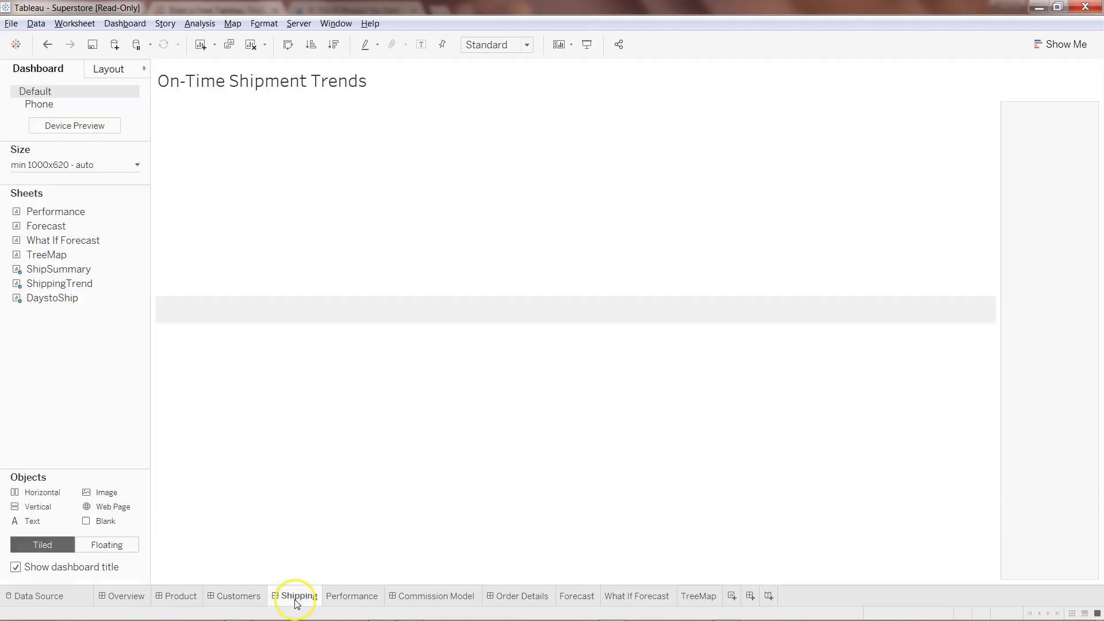
pyautogui.click(238, 598)
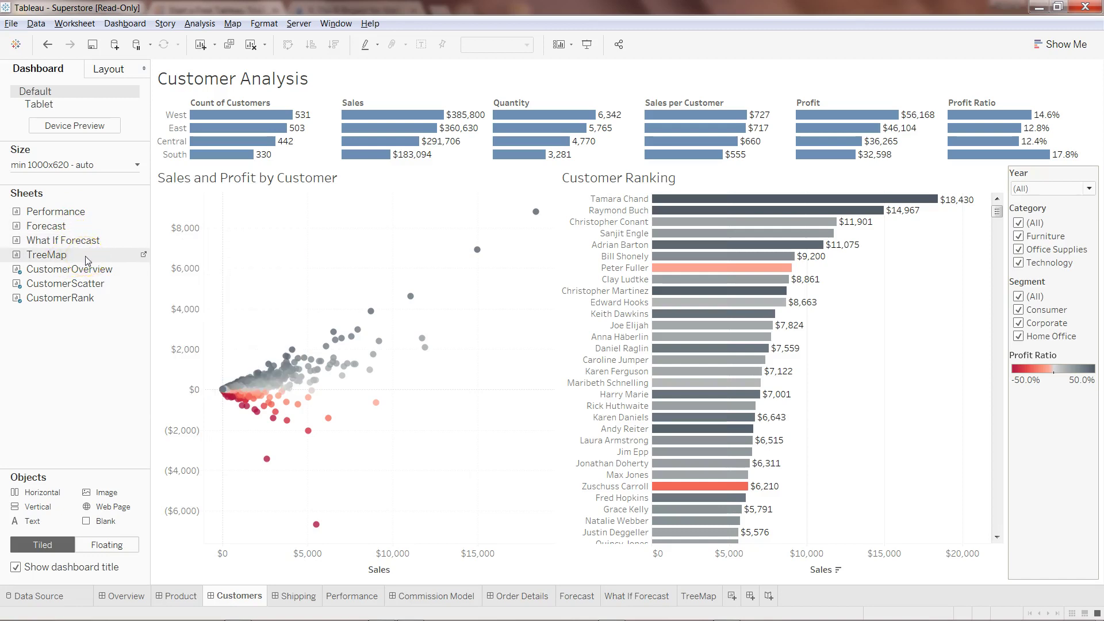
# Step: Place the TreeMap sheet left of Sales and Profit by Customer and widen its pane
pyautogui.moveTo(86, 260)
pyautogui.mouseDown()
pyautogui.moveTo(201, 278)
pyautogui.moveTo(154, 284)
pyautogui.moveTo(187, 314)
pyautogui.mouseUp()
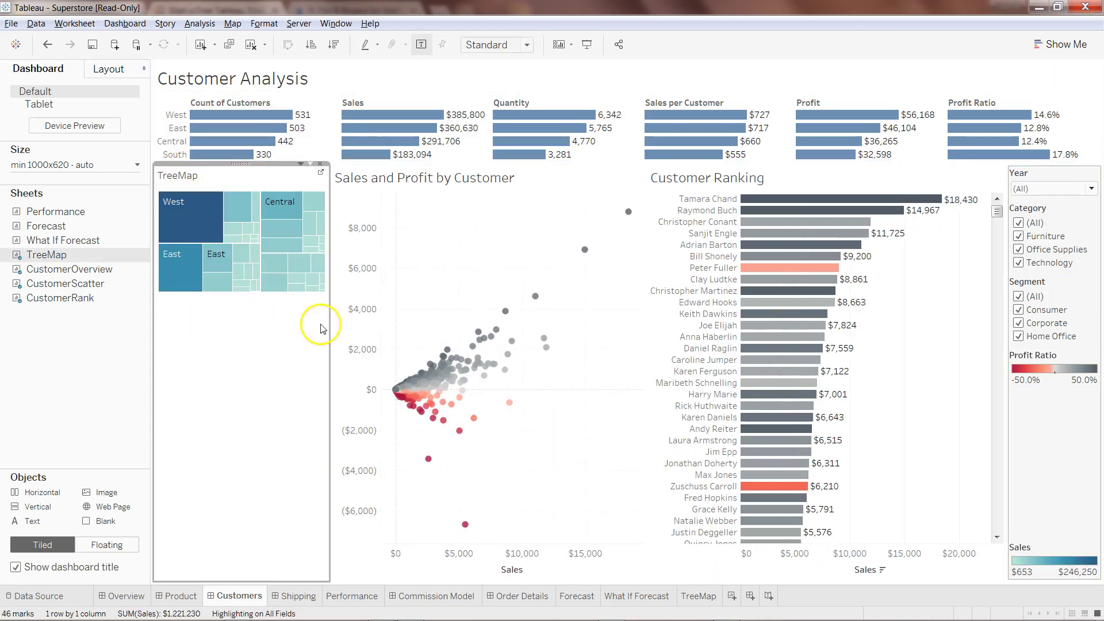
pyautogui.moveTo(329, 330); pyautogui.dragTo(494, 345)
pyautogui.moveTo(348, 272)
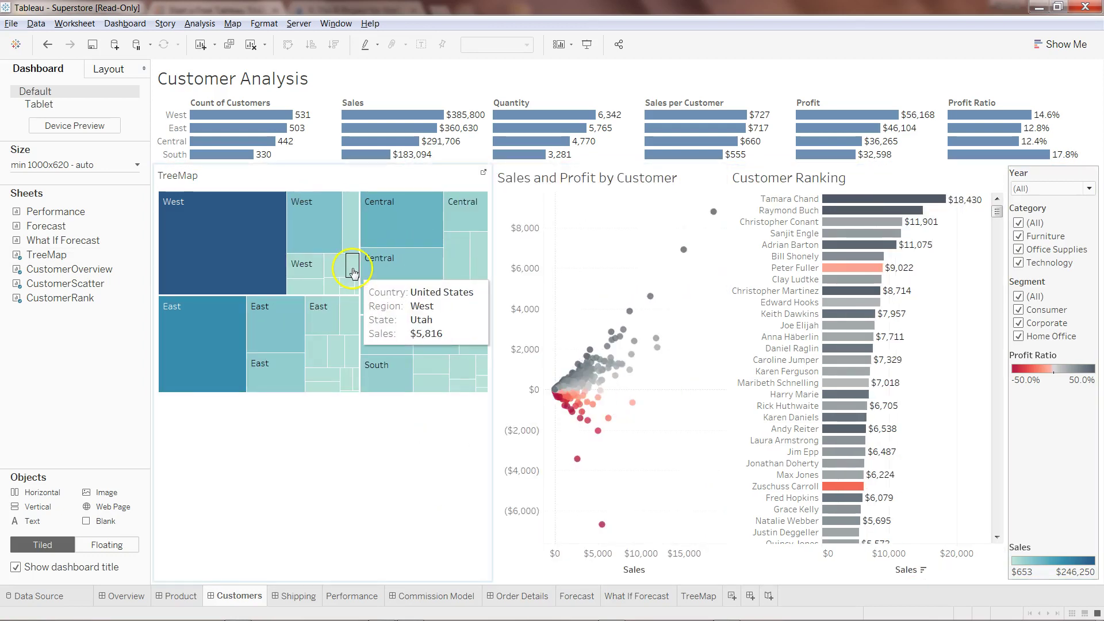